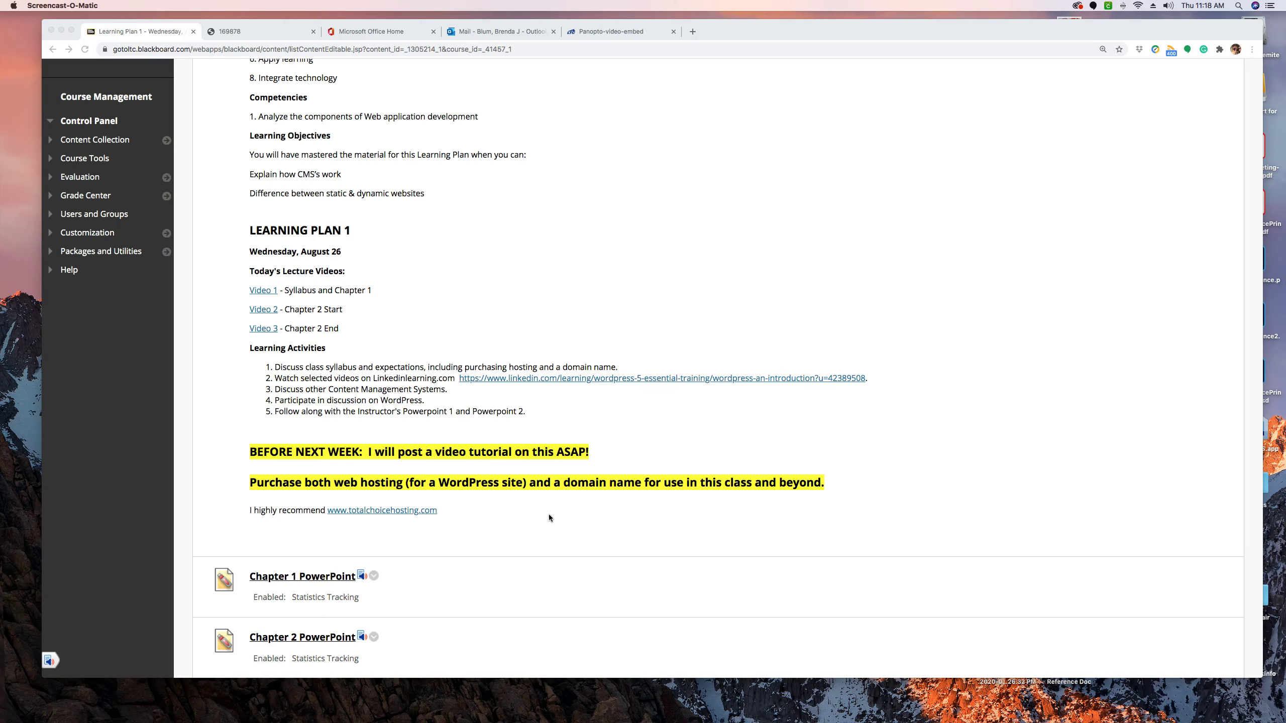
left_click(379, 510)
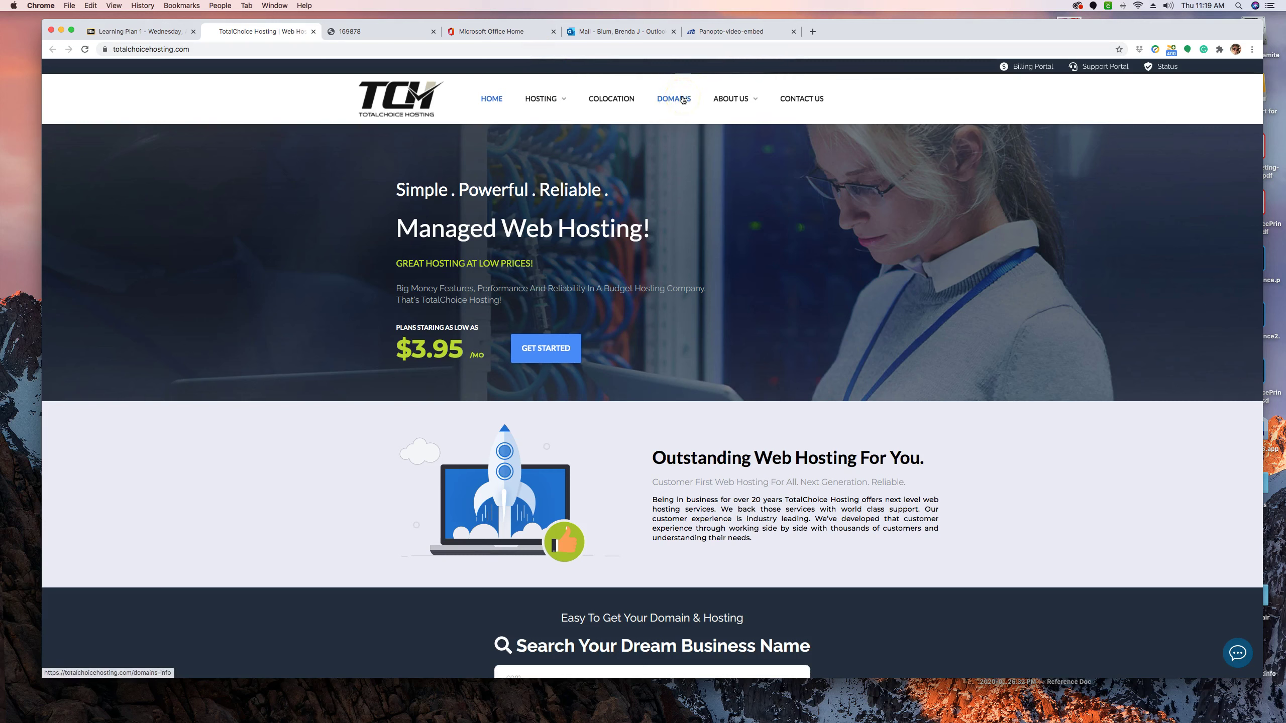
Search domains for myprettypony and find that myprettypony.com is already taken.
left_click(680, 103)
left_click(676, 100)
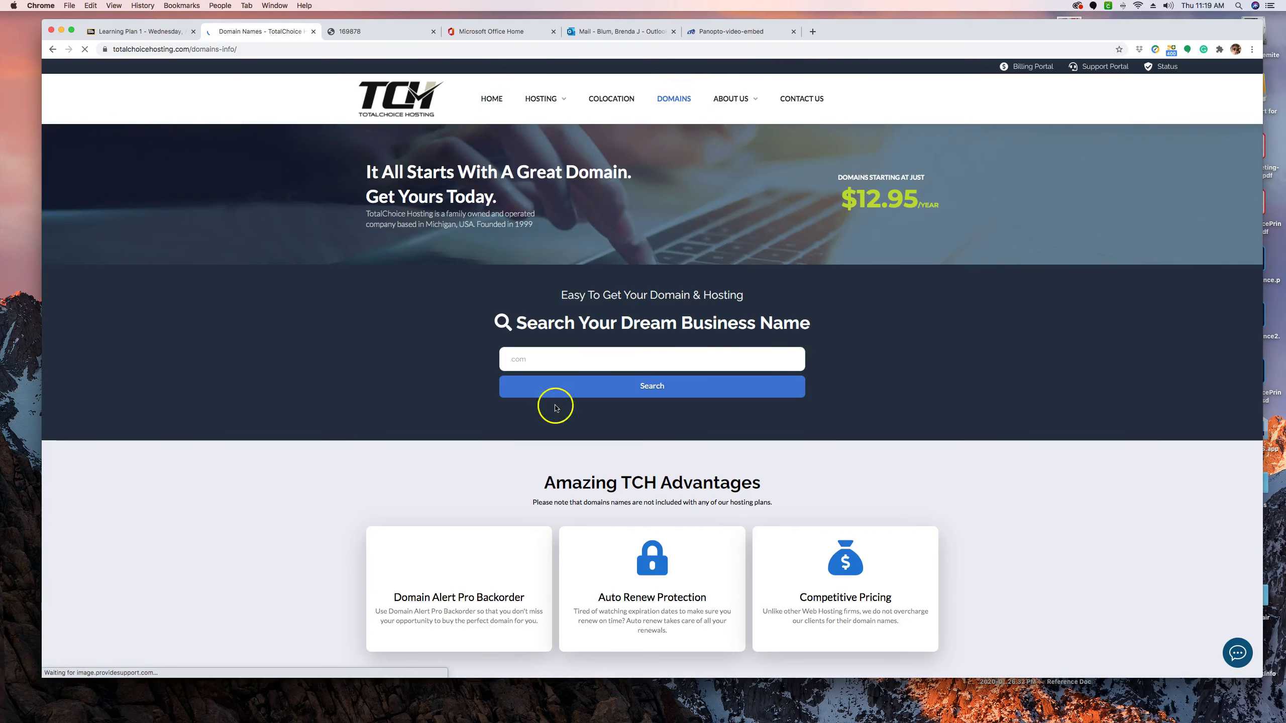
left_click(529, 360)
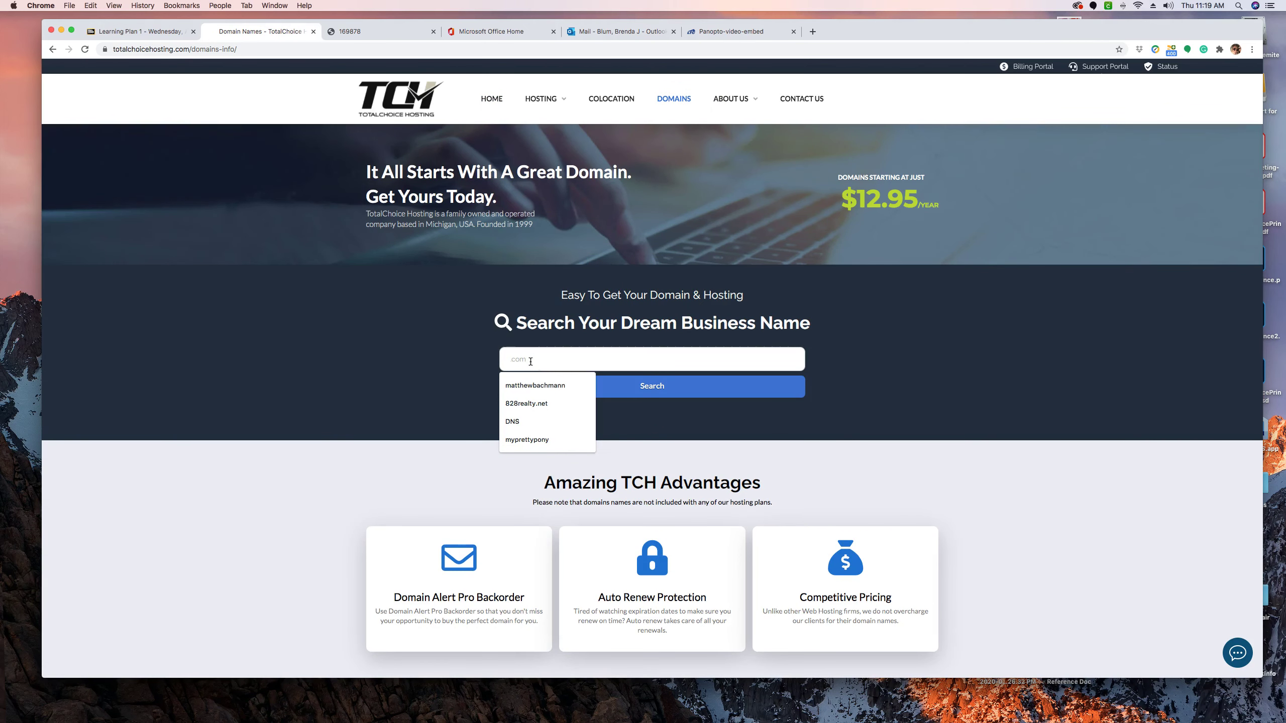
left_click(517, 438)
left_click(557, 386)
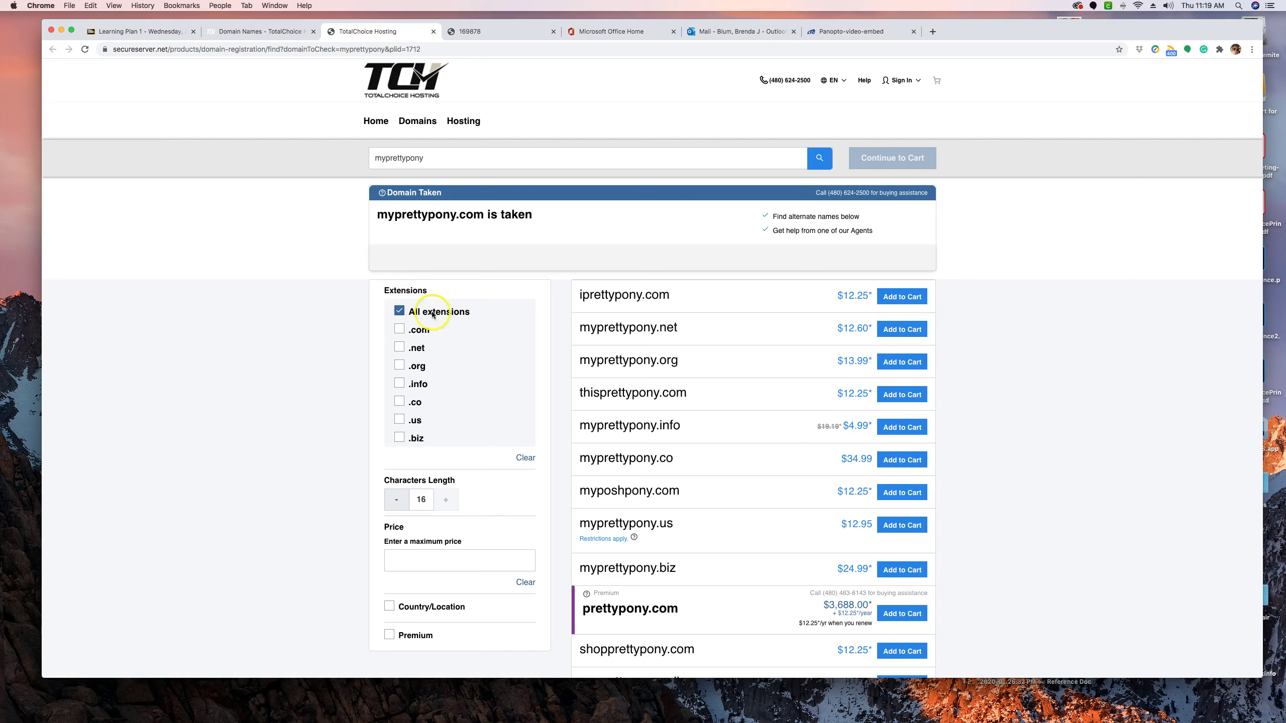
Search for a domain made from the person's full name and add the available .com ($12.25) to the cart.
scroll(477, 351, "down", 2)
scroll(477, 351, "down", 2)
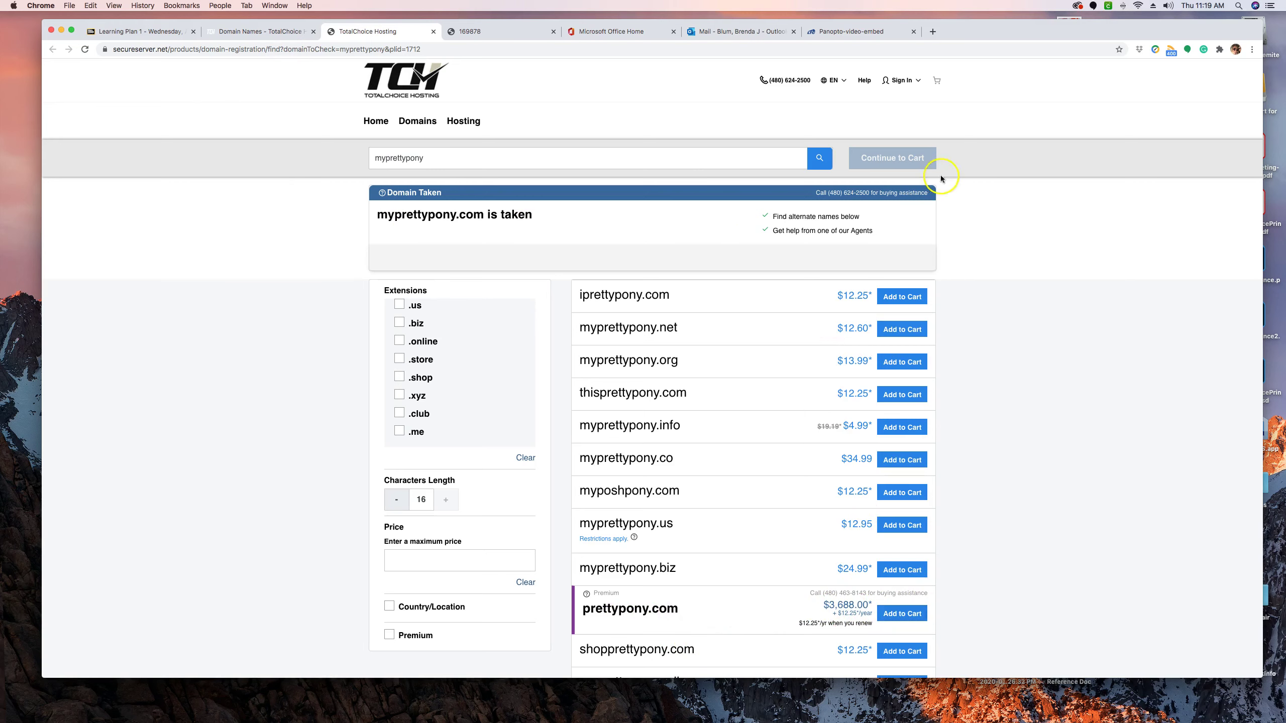
double_click(439, 159)
key("Return")
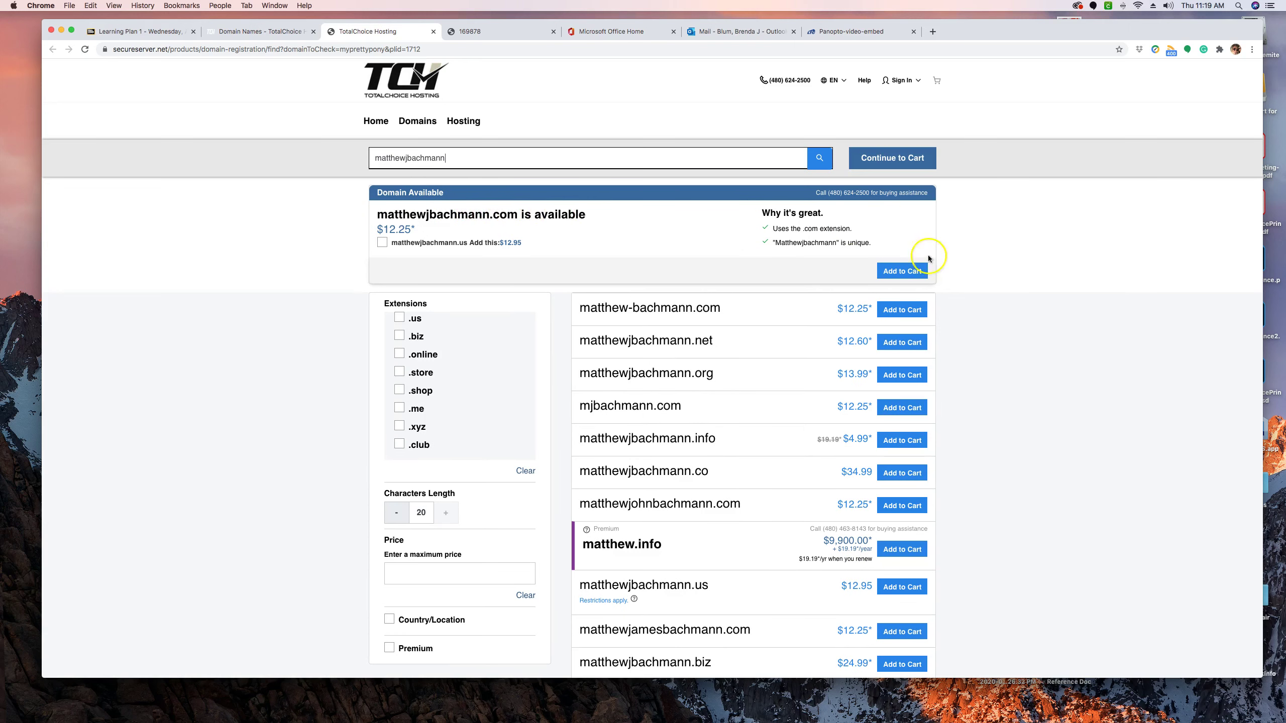
left_click(908, 270)
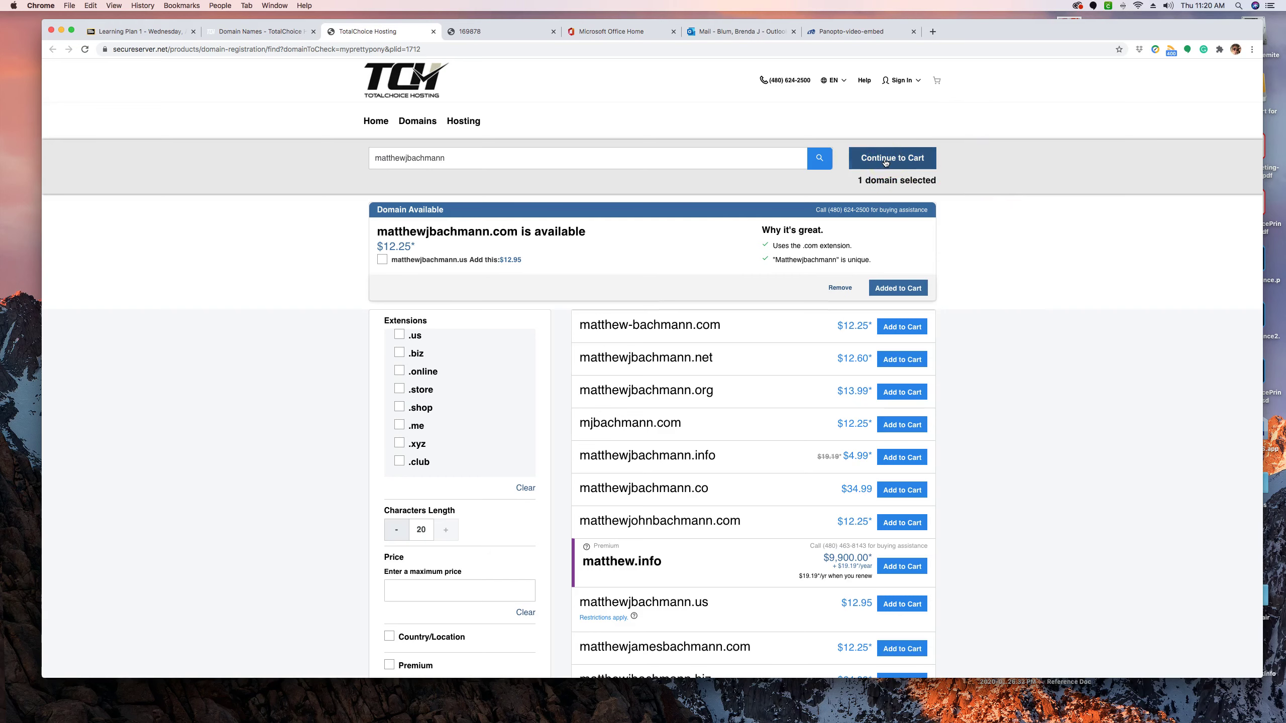
Decline domain privacy protection and reach the basket with only the .com domain at $12.25.
left_click(885, 161)
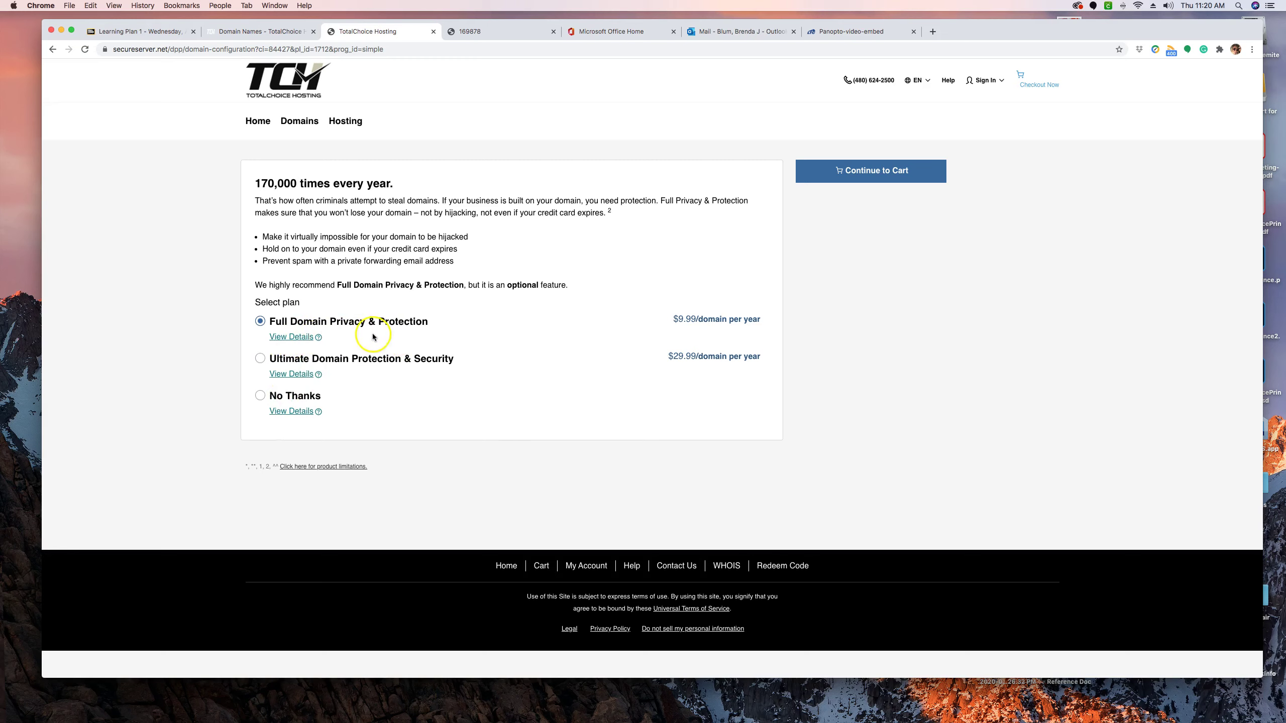
left_click(261, 396)
left_click(875, 173)
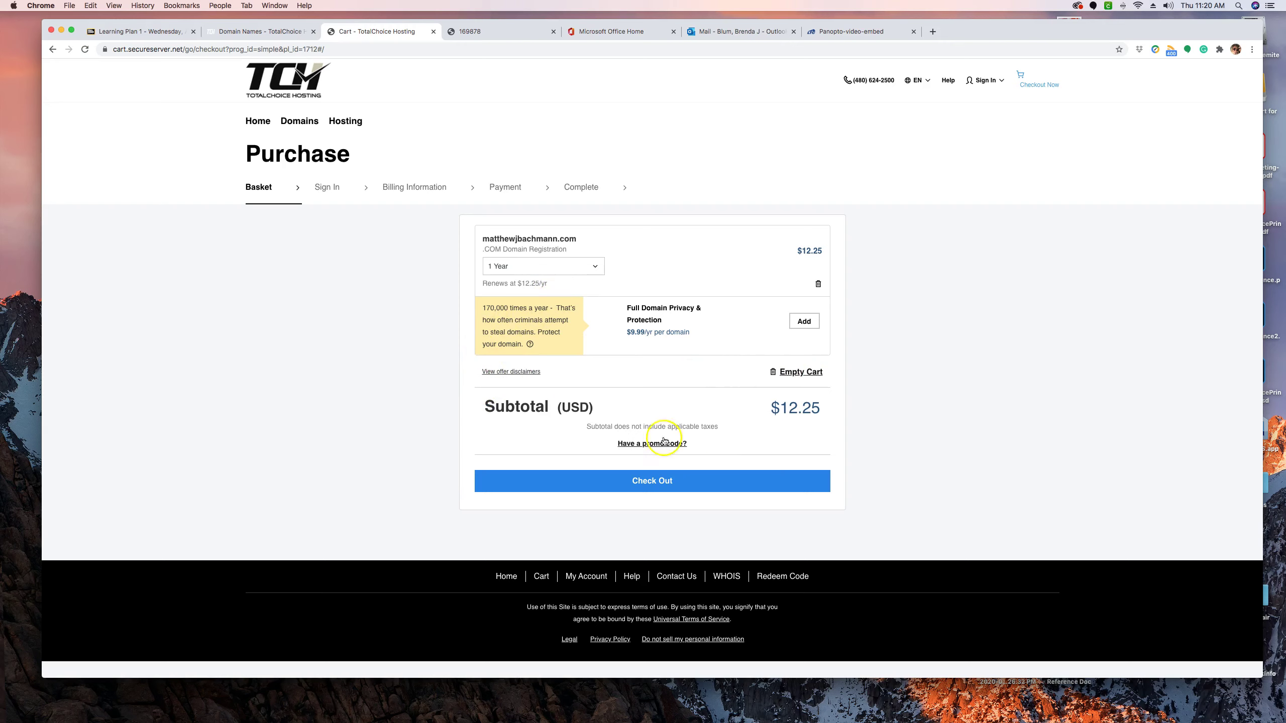
Check out and pay for the domain, reaching the receipt with a $12.43 USD total.
left_click(666, 480)
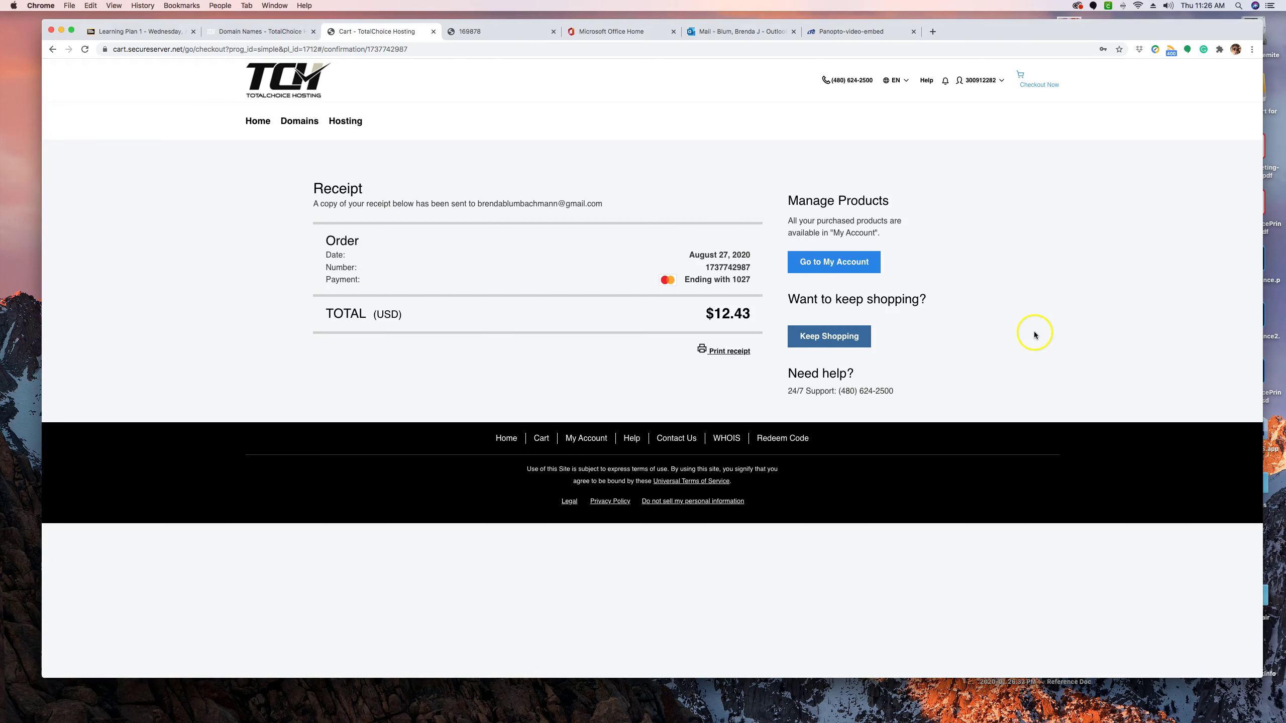
left_click(850, 338)
Go to the Shared hosting plans (Starter $3.95 to Gold $14.95 monthly) and choose the Starter Plan.
left_click(1132, 334)
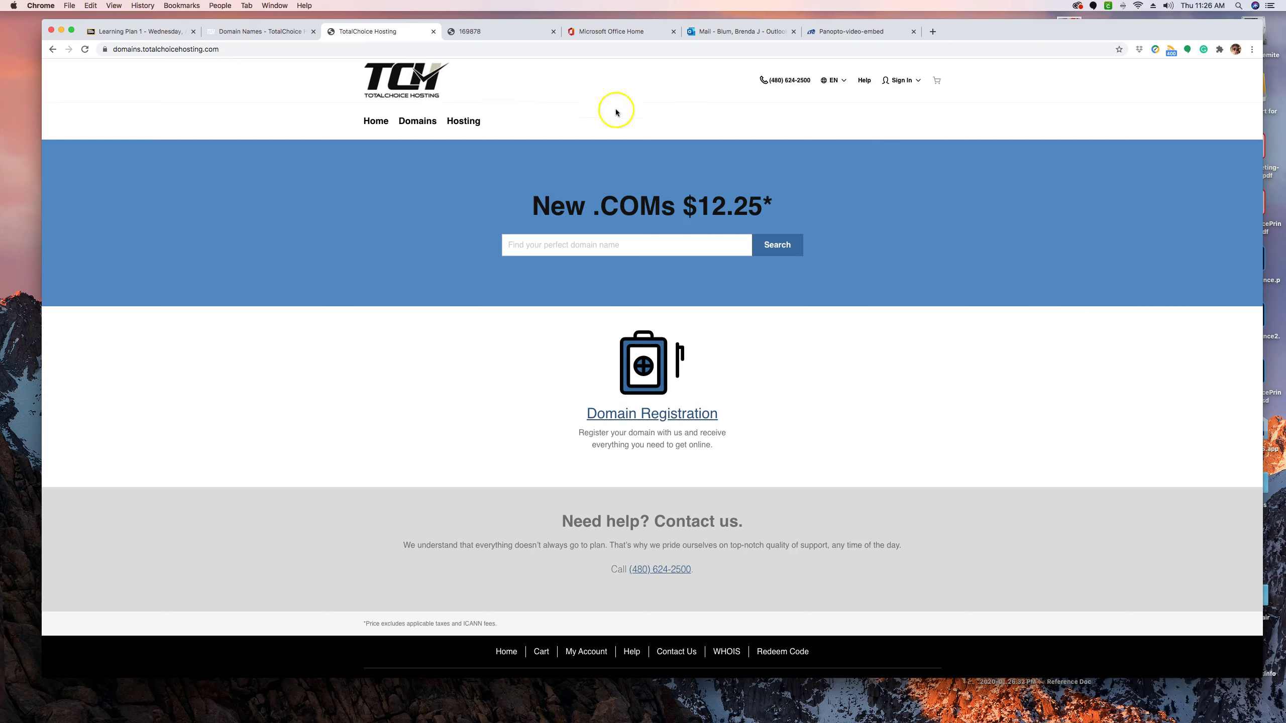
left_click(466, 124)
left_click(378, 188)
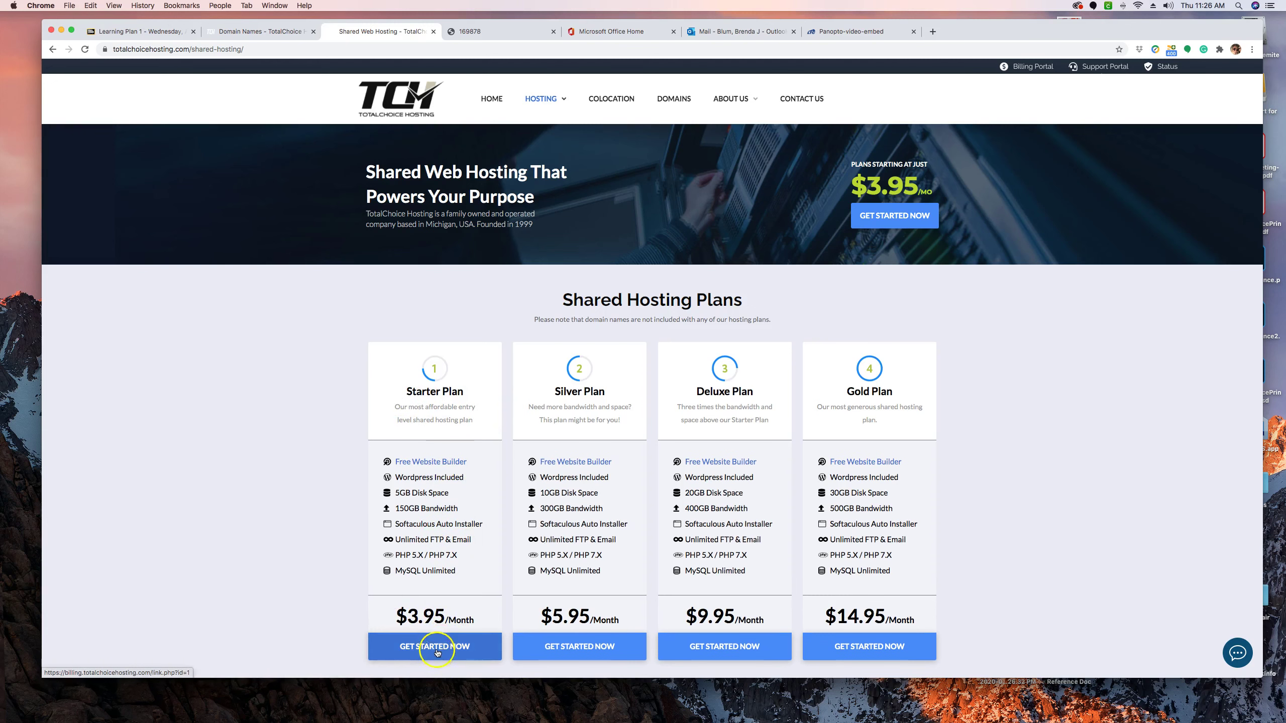
left_click(437, 653)
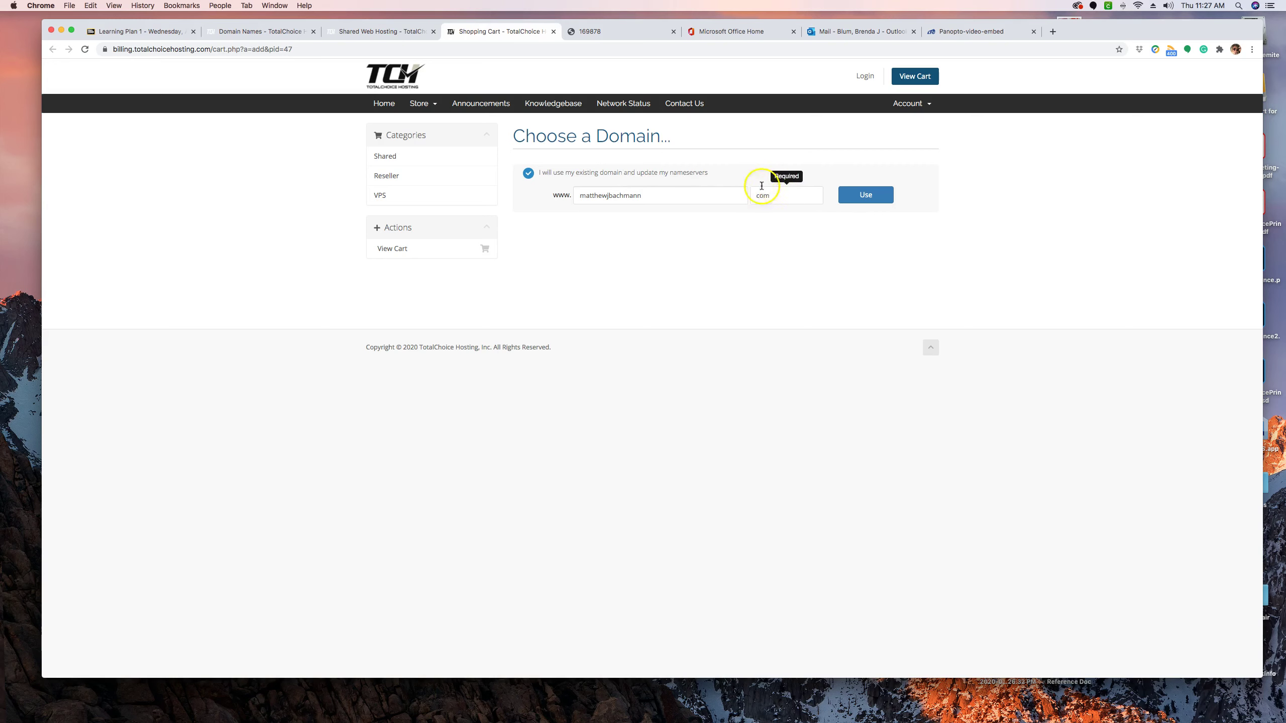
Use the already-registered domain and keep the monthly Starter Hosting configuration at $3.95 USD.
left_click(872, 194)
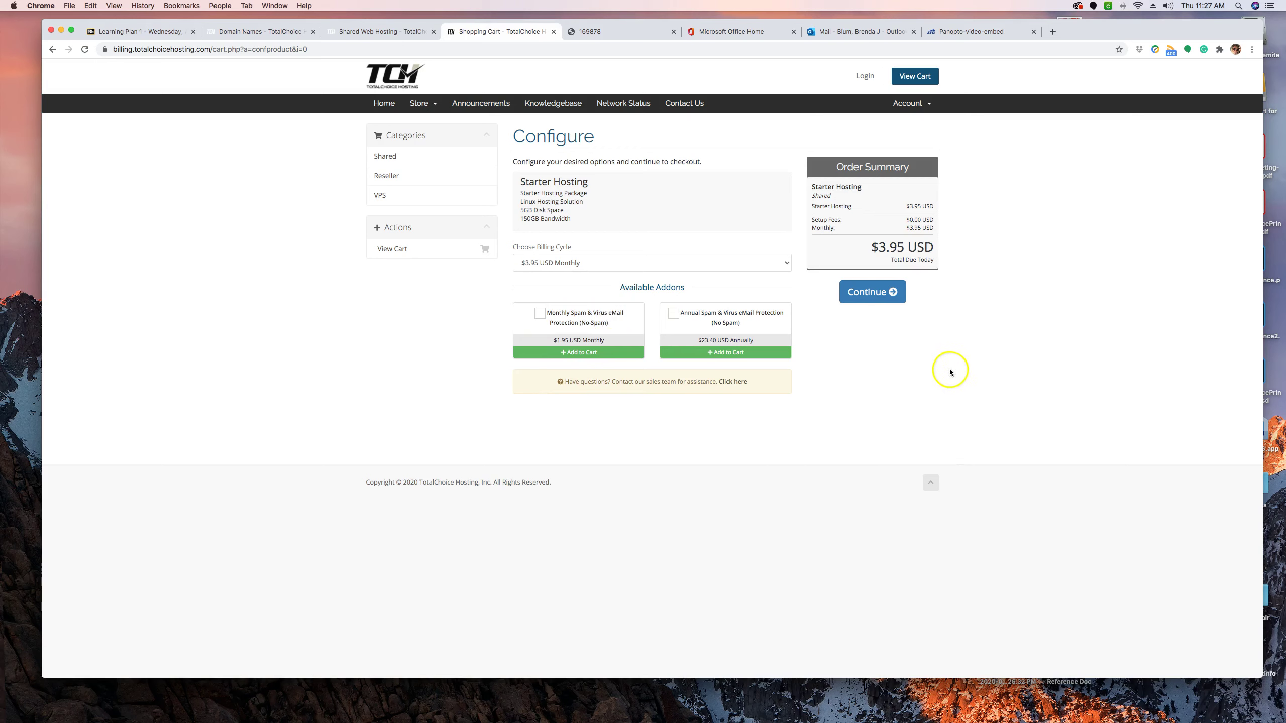
left_click(882, 292)
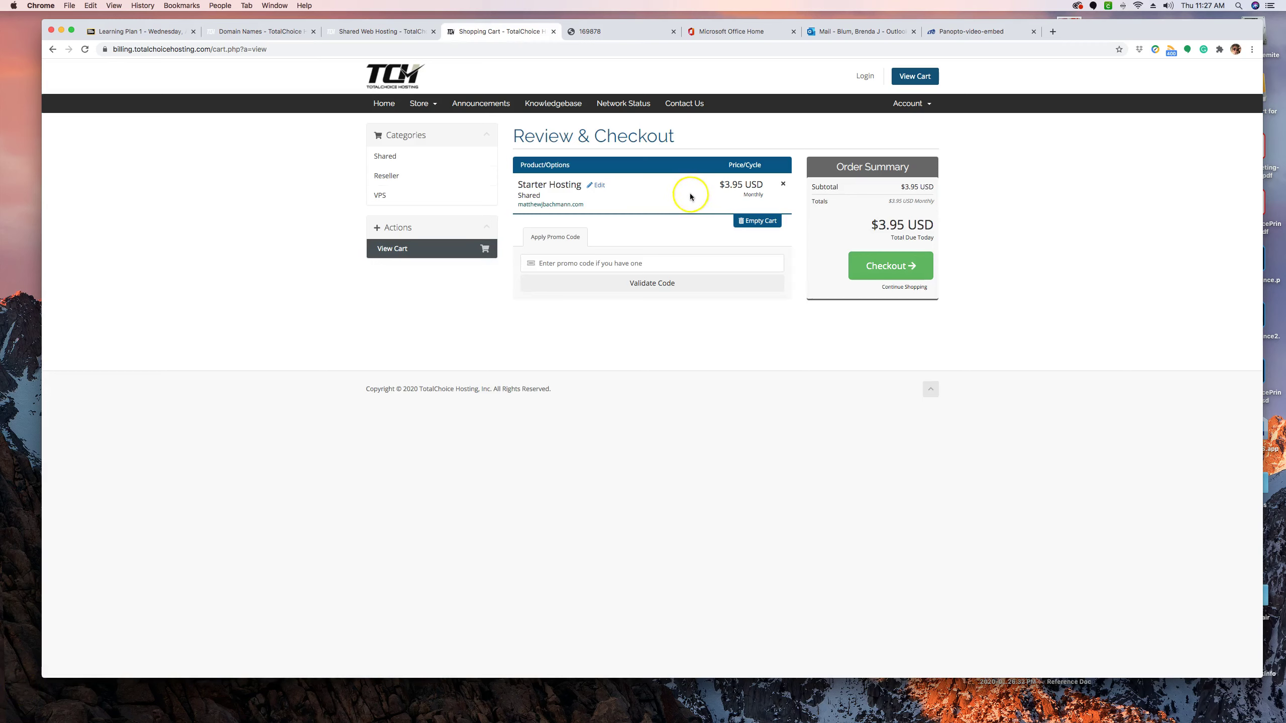
Proceed to checkout for the $3.95 USD Starter Hosting order and scroll down the checkout form.
left_click(903, 265)
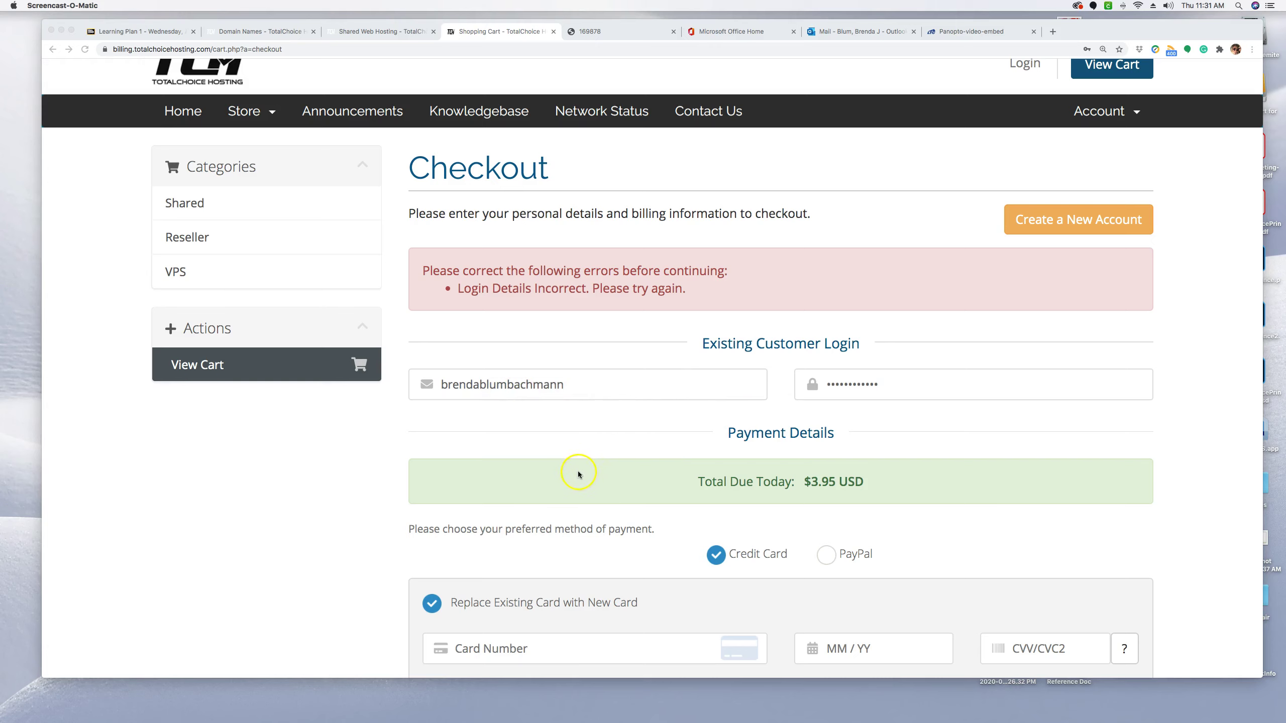
scroll(578, 475, "down", 2)
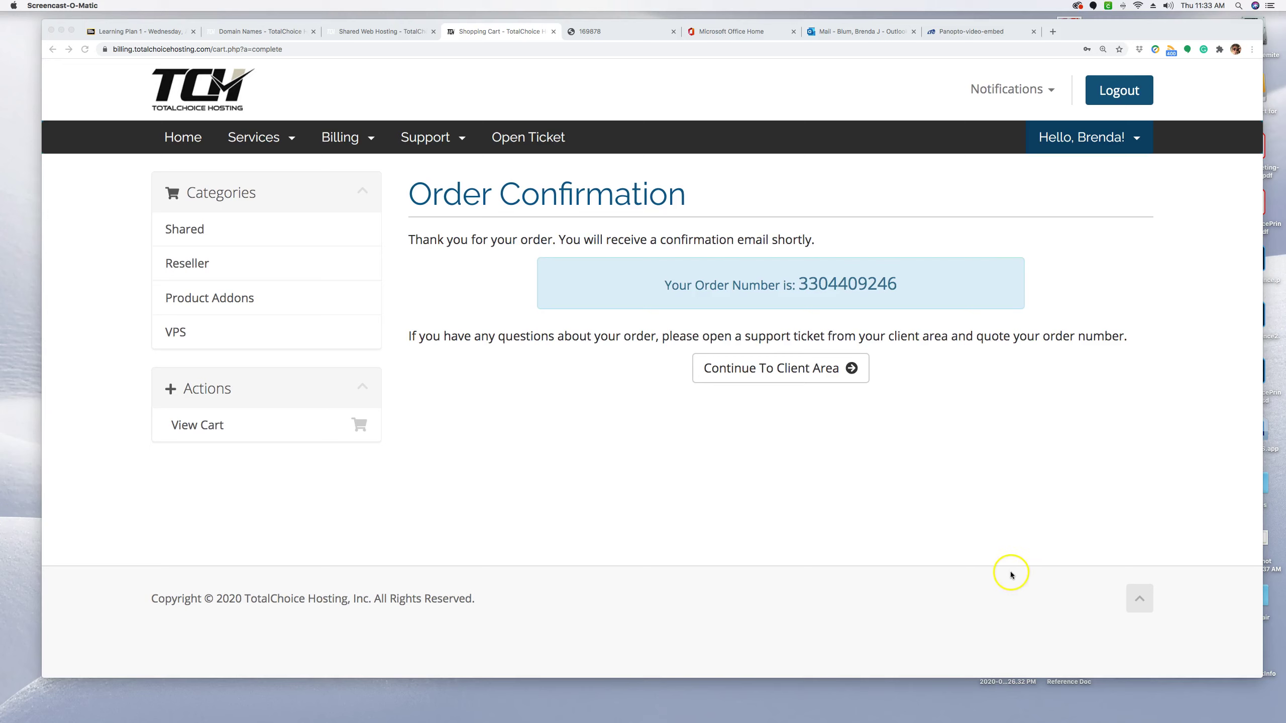
Reset the Order Confirmation page's browser zoom back to normal size.
left_click(1141, 458)
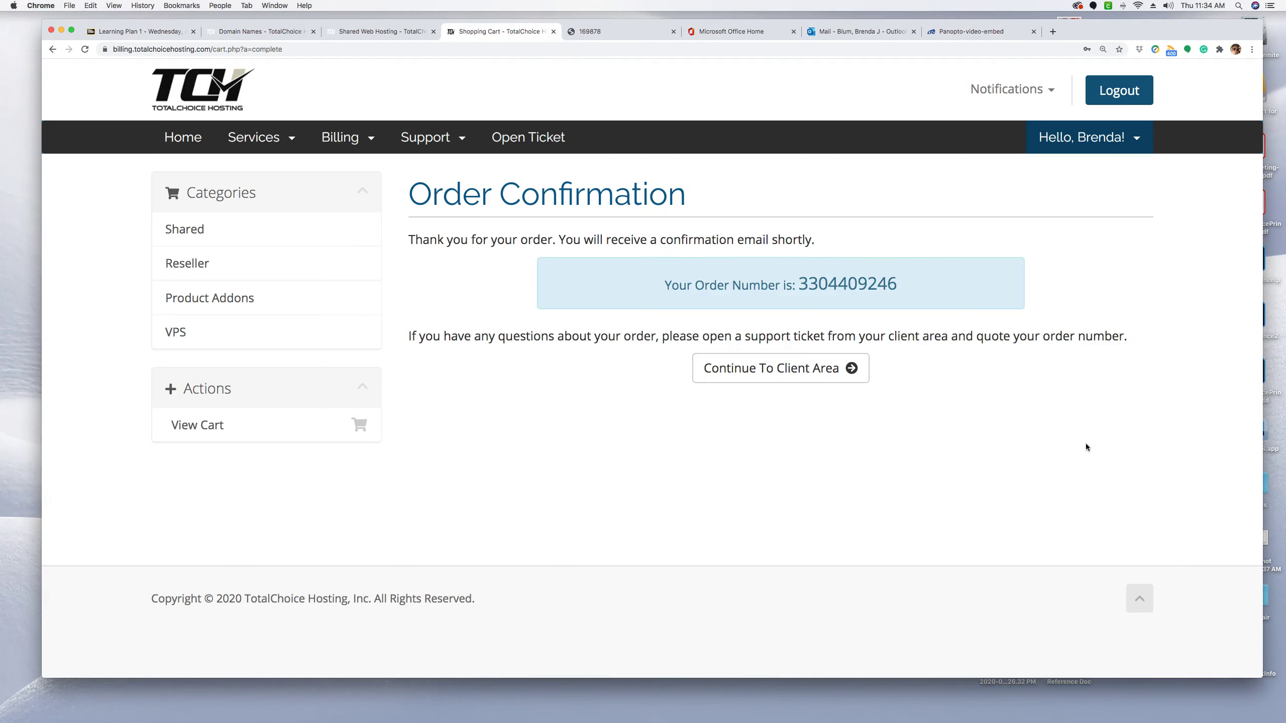
key("super+minus")
key("super+minus")
key("super+minus")
key("super+minus")
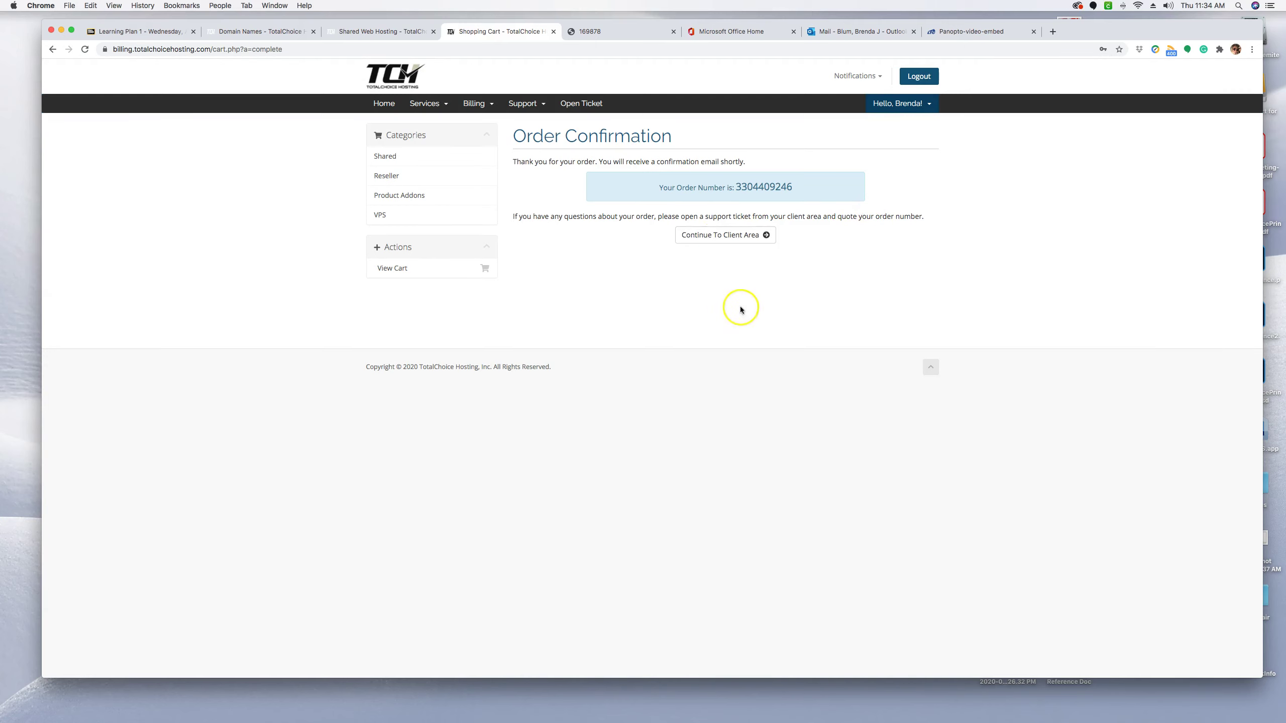
Continue from the Order Confirmation to the client area.
left_click(731, 235)
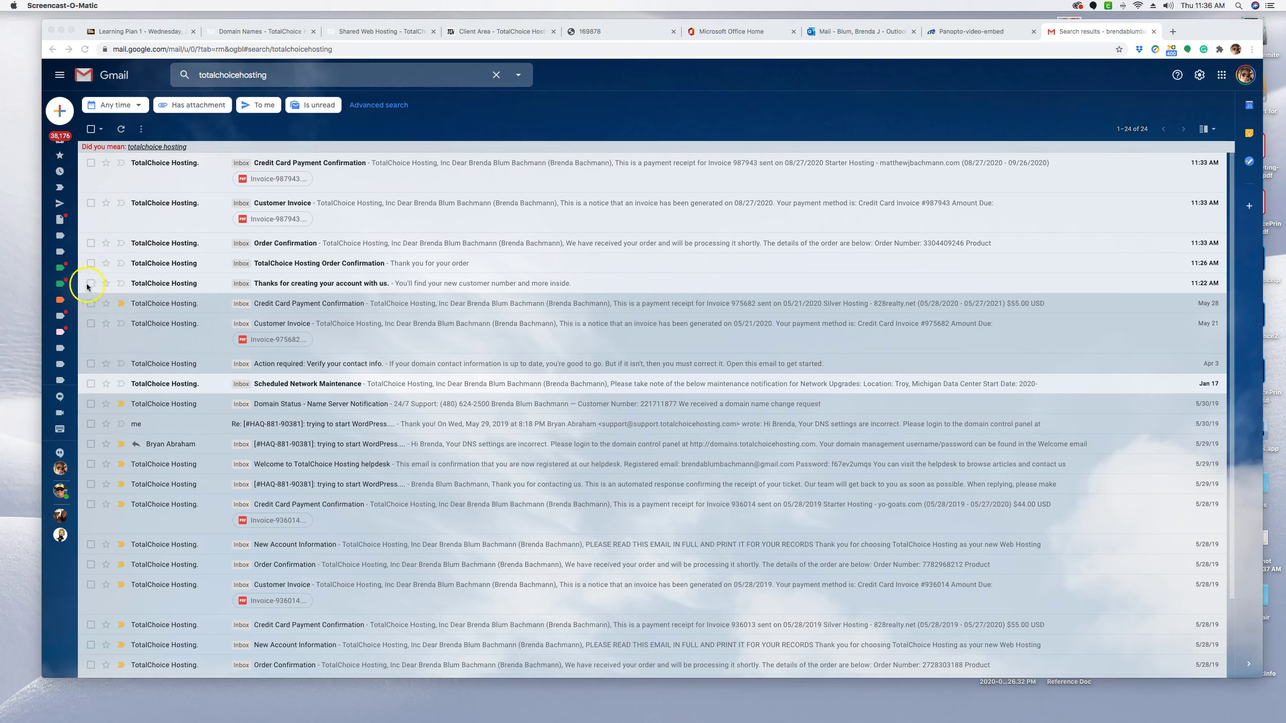
Read both TotalChoice Hosting Order Confirmation emails from the search results.
left_click(375, 284)
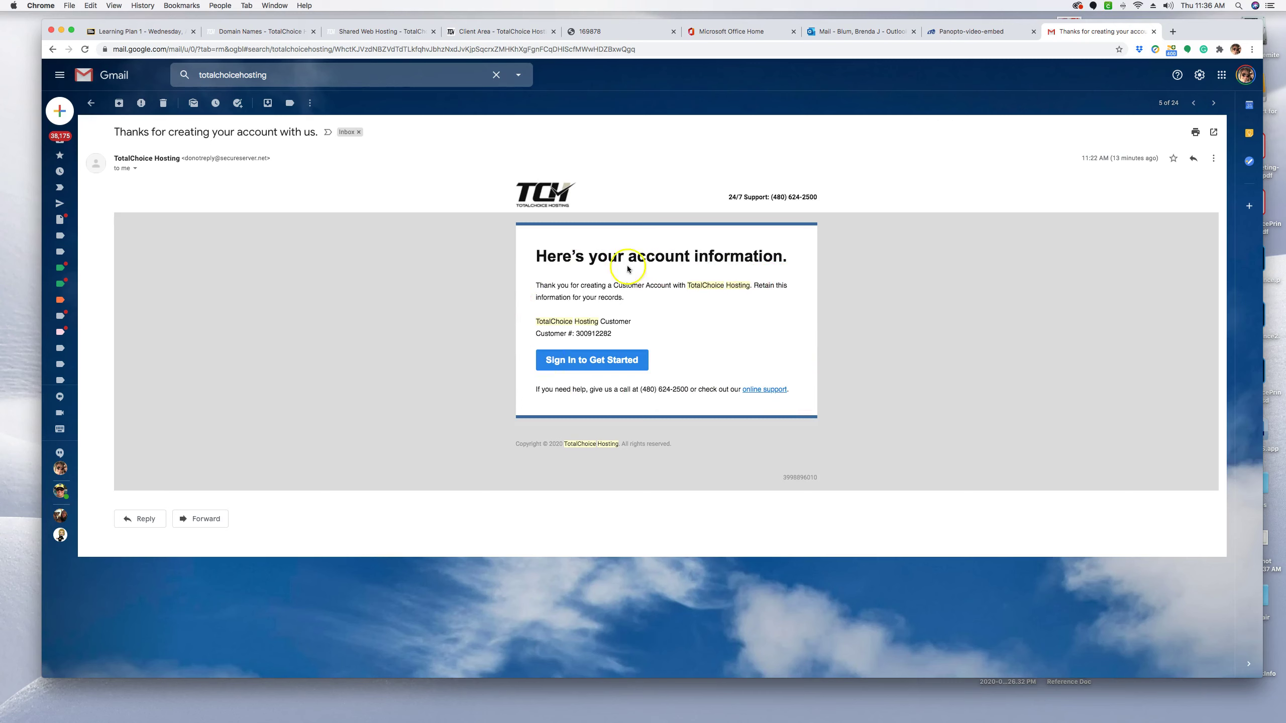
left_click(91, 104)
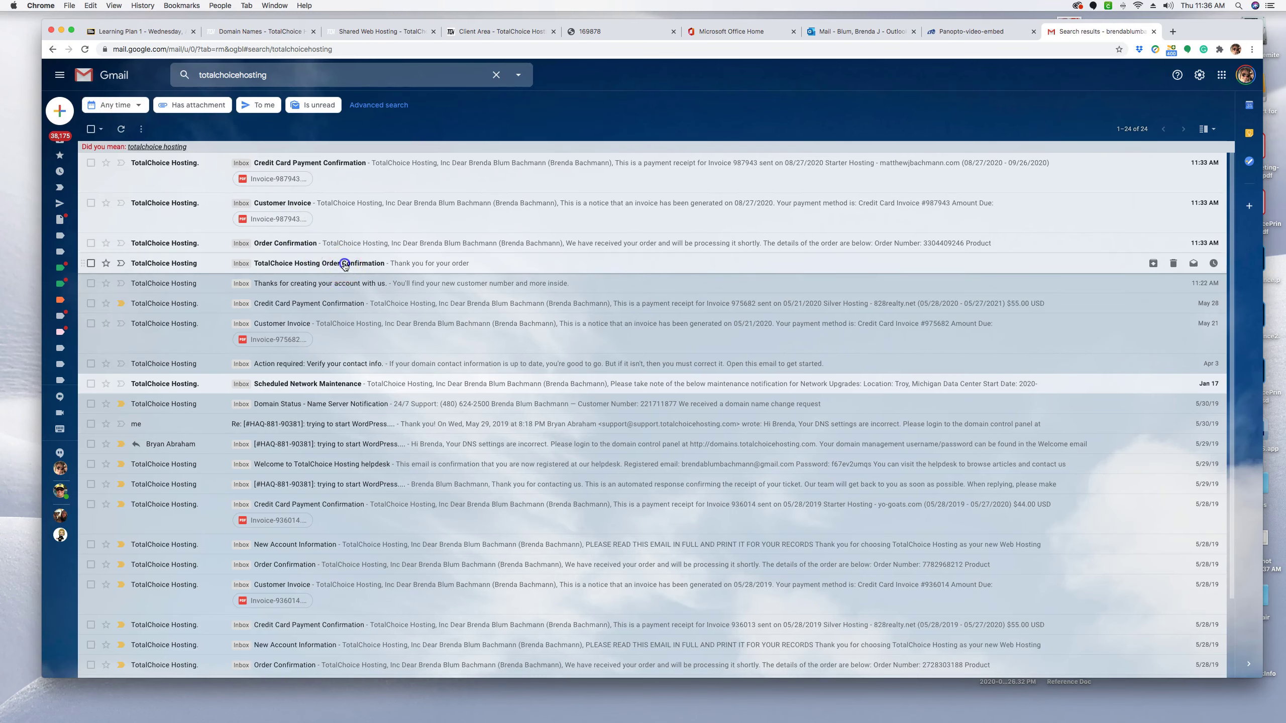
left_click(344, 265)
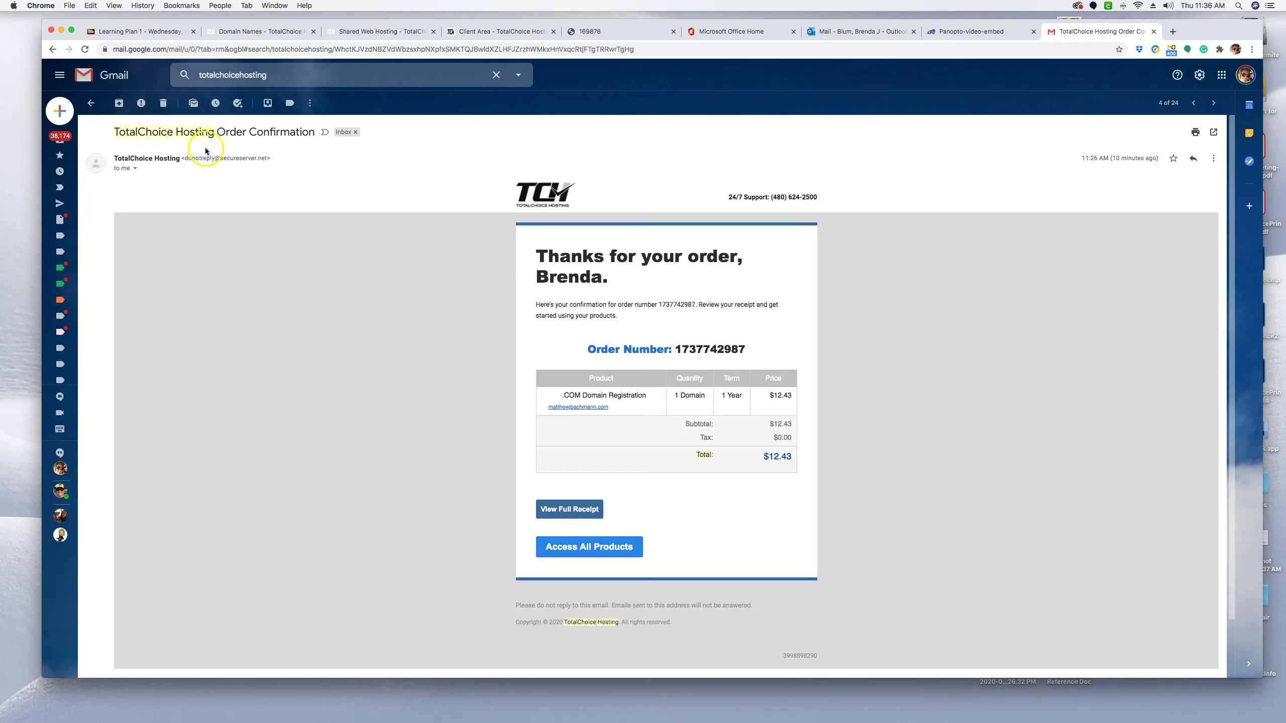
left_click(90, 102)
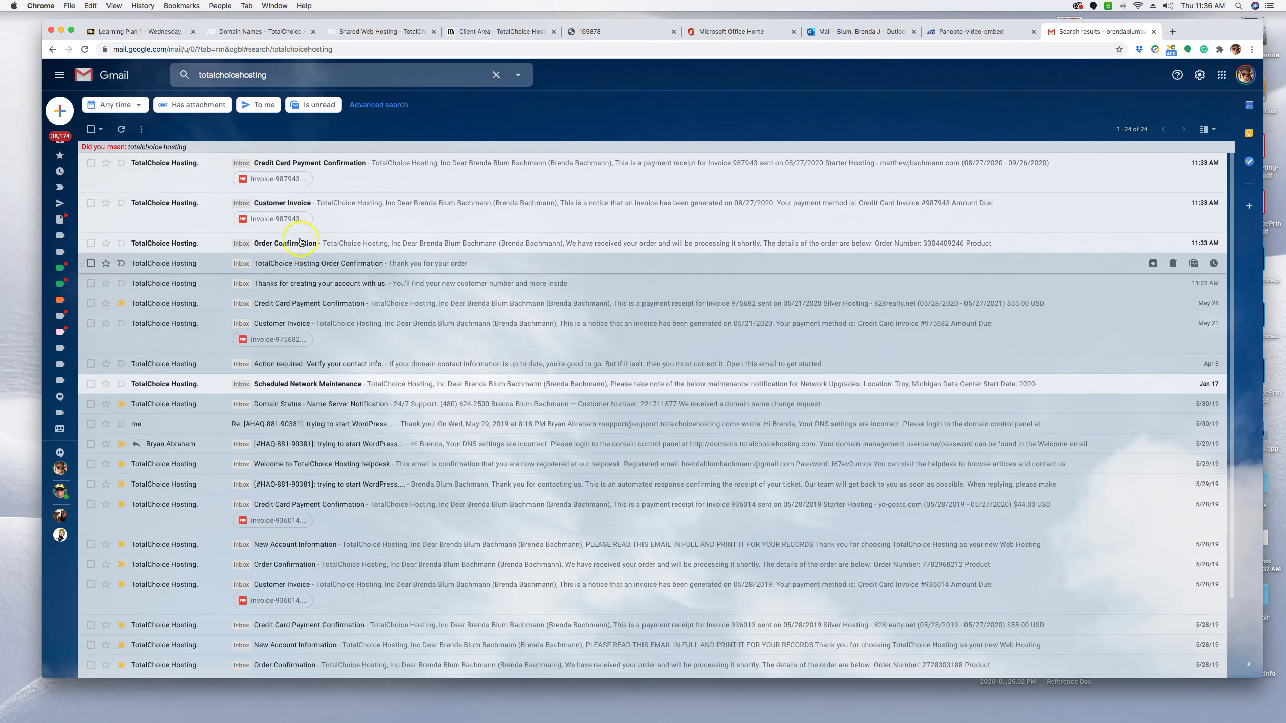
left_click(308, 242)
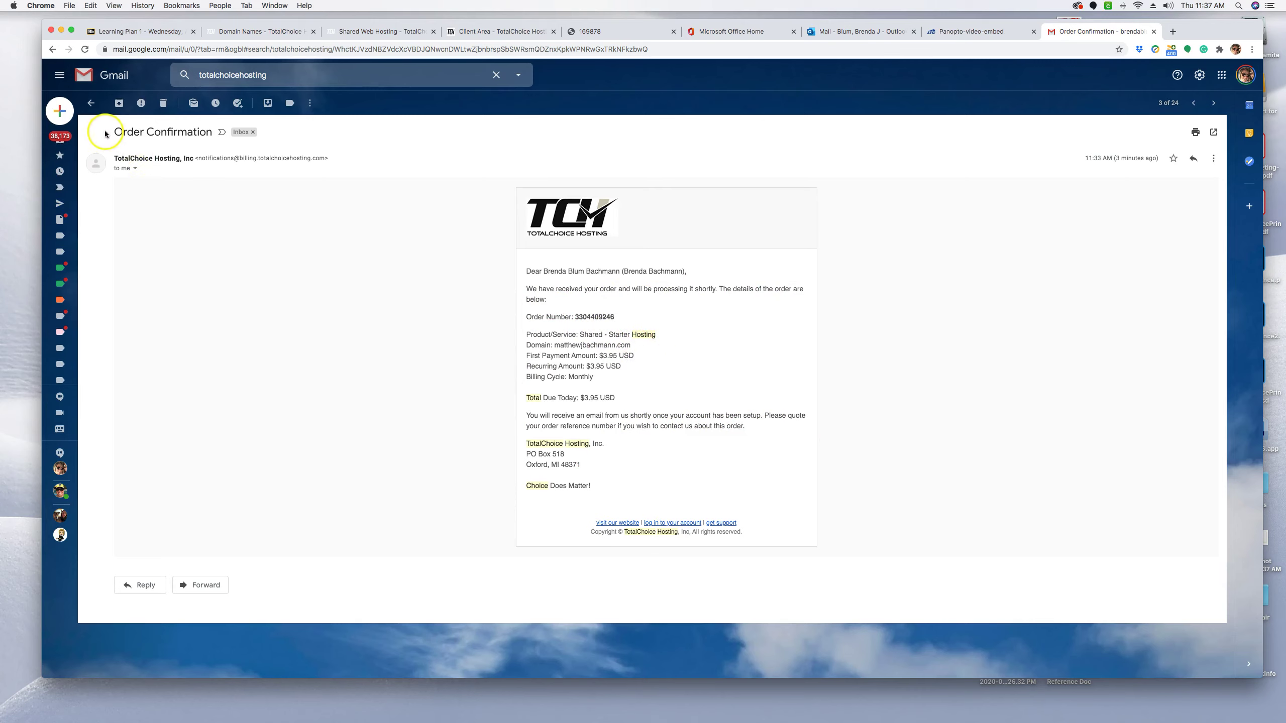
left_click(91, 109)
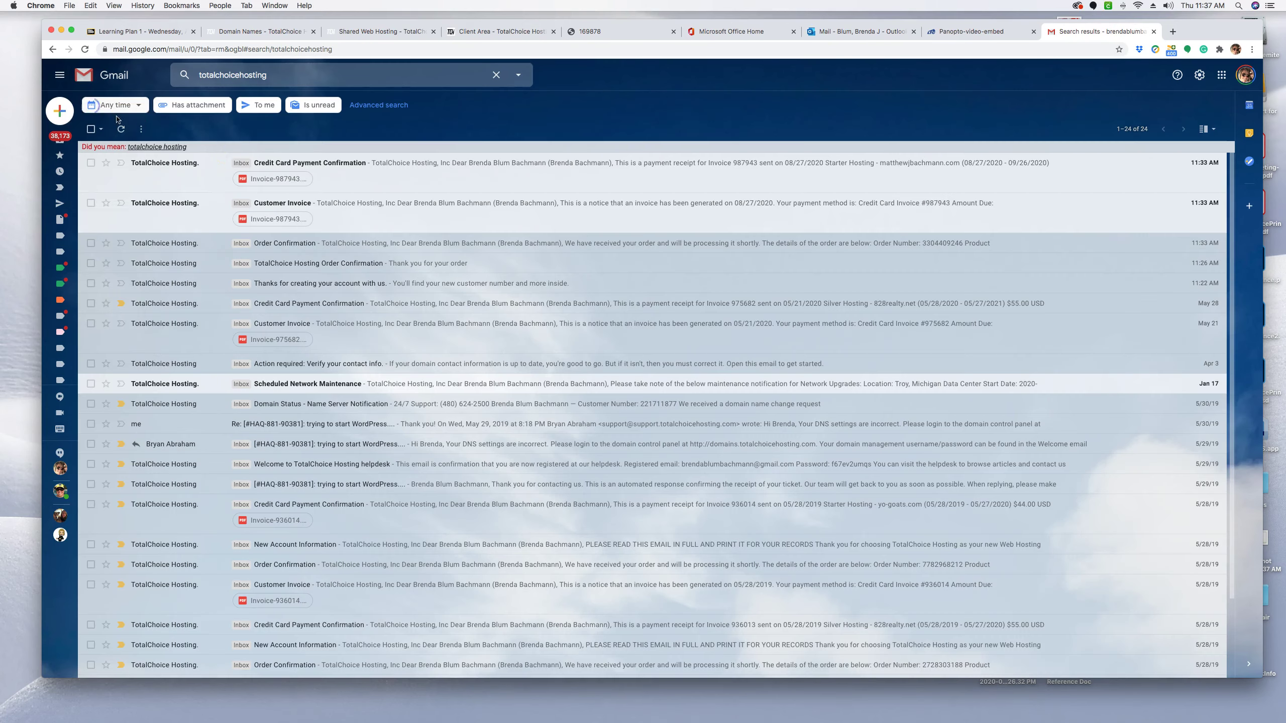
Read the Customer Invoice and Credit Card Payment Confirmation emails for the $3.95 Starter Hosting.
left_click(387, 207)
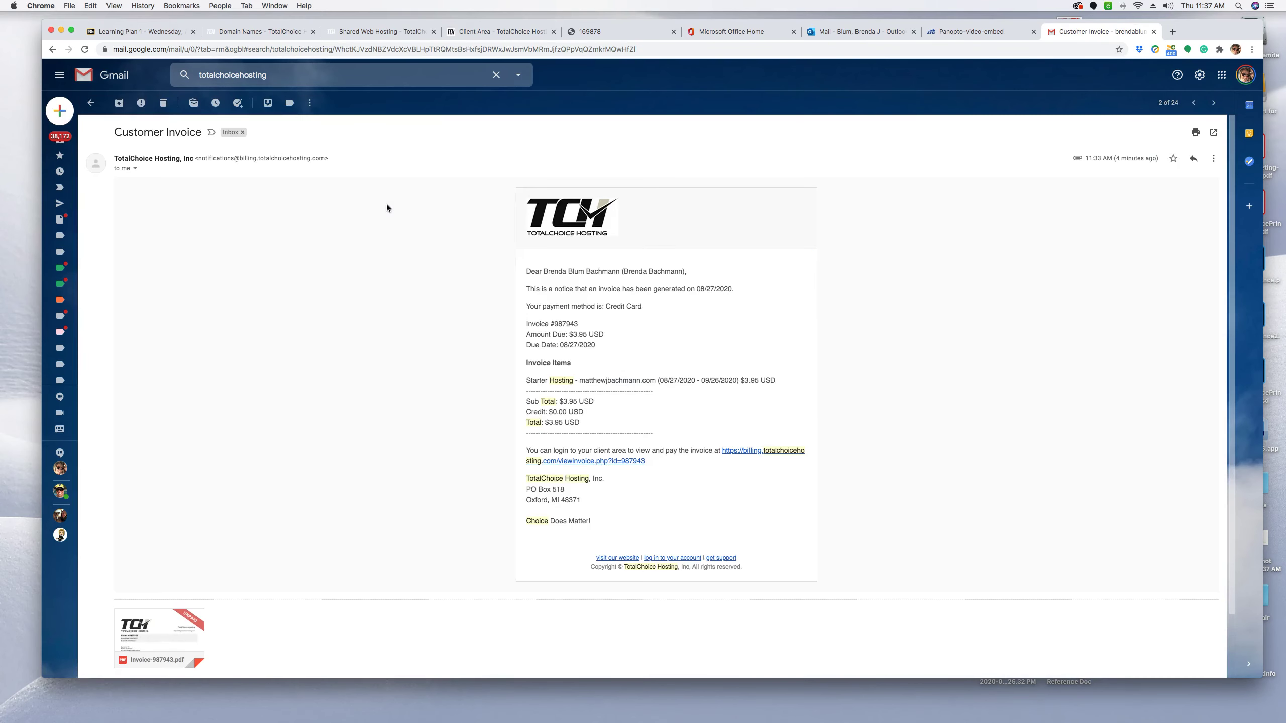
left_click(89, 106)
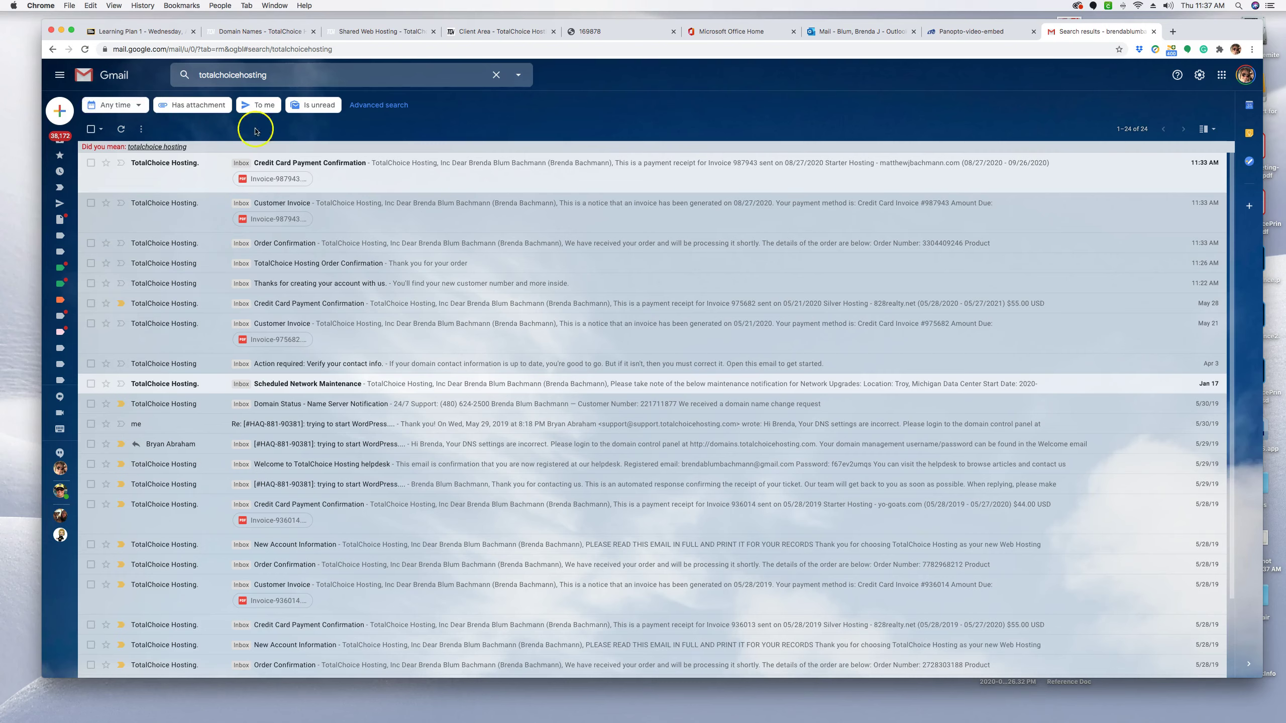
left_click(462, 169)
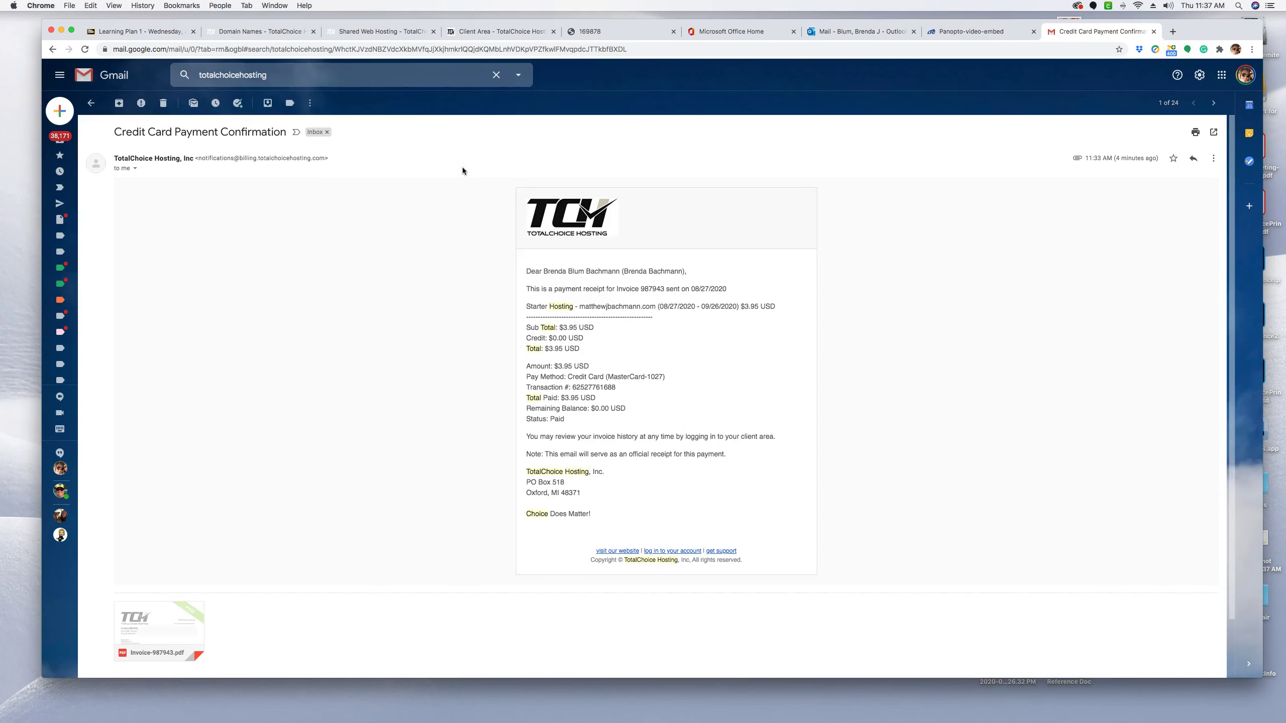
left_click(91, 103)
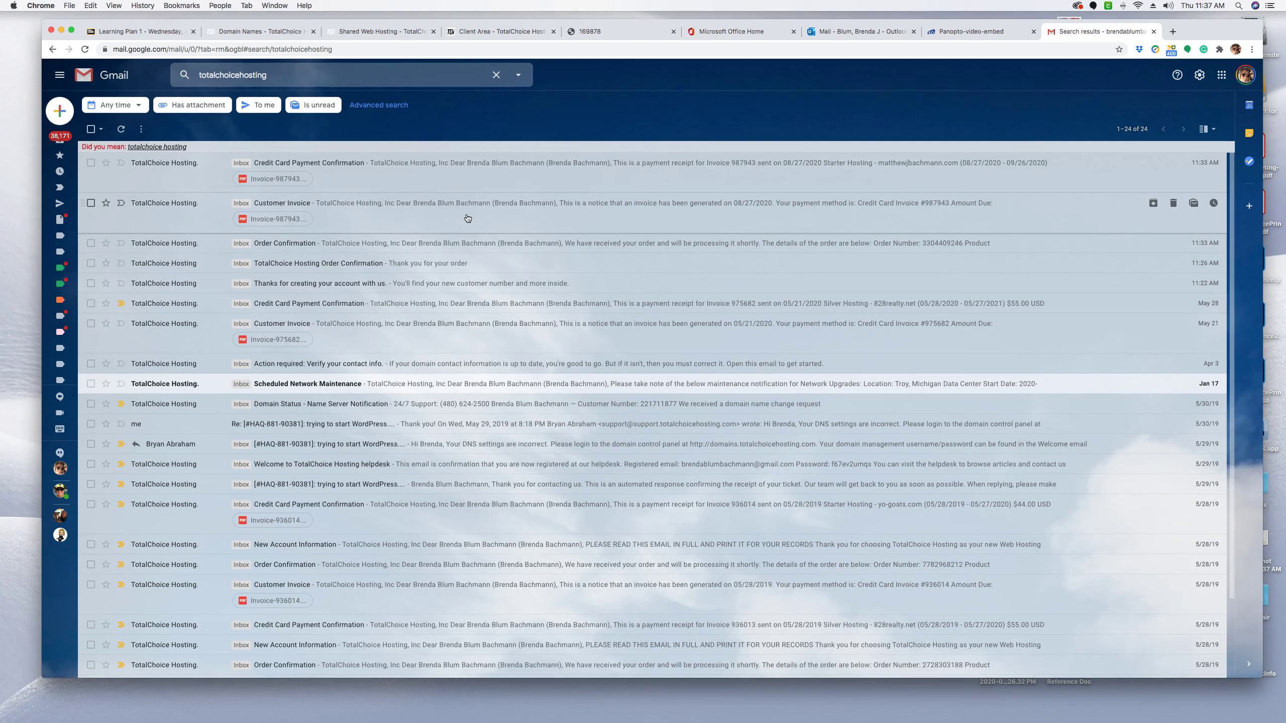
Refresh the mail list and open the newly arrived 'New Account Information' email.
left_click(441, 472)
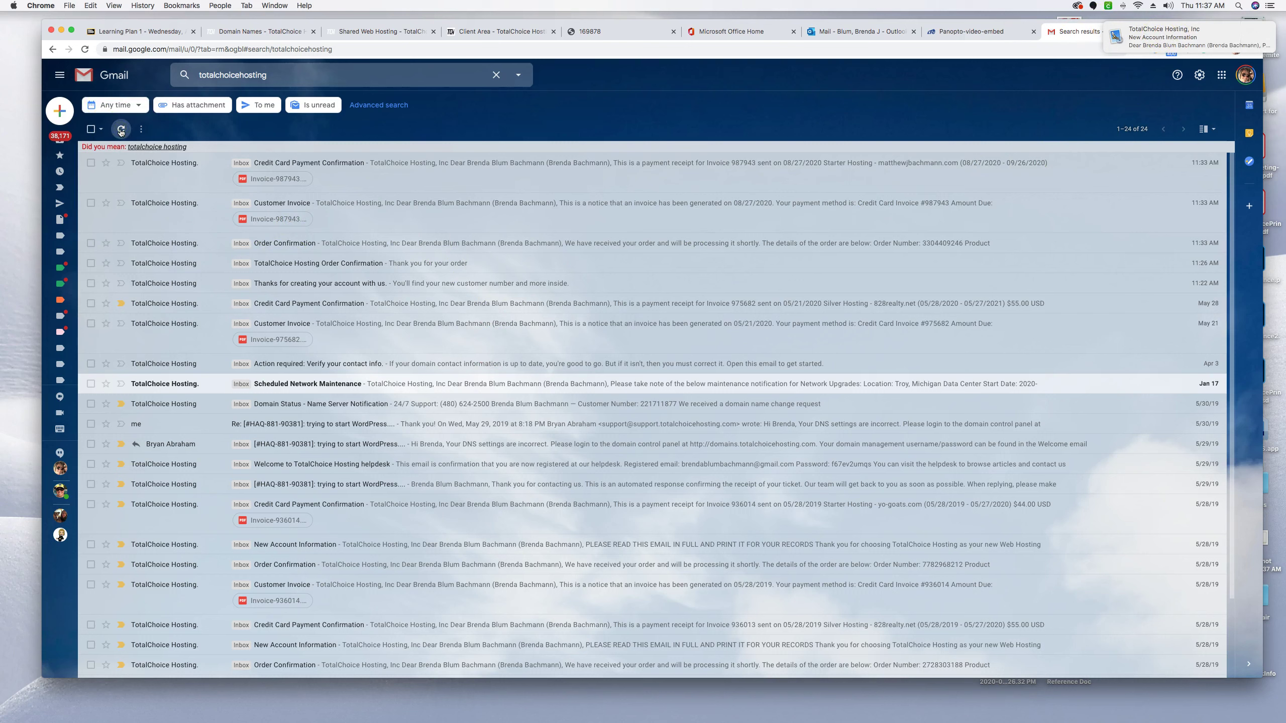
left_click(121, 131)
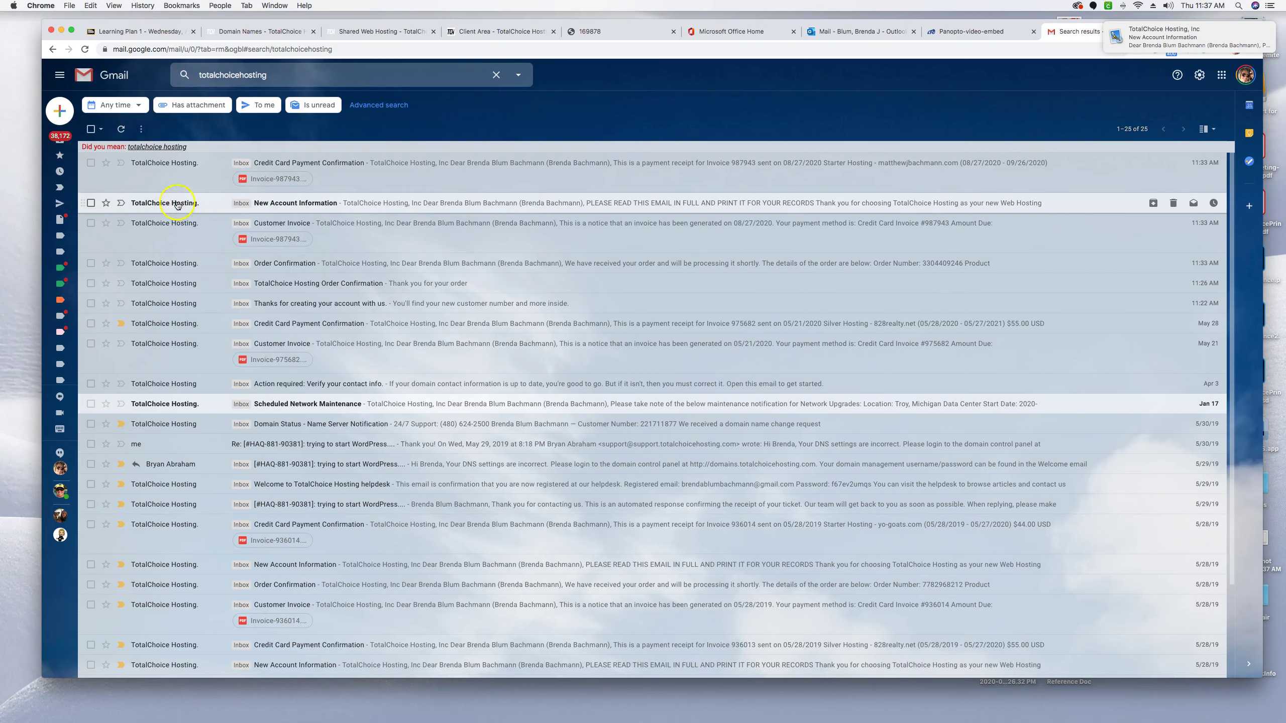
left_click(651, 203)
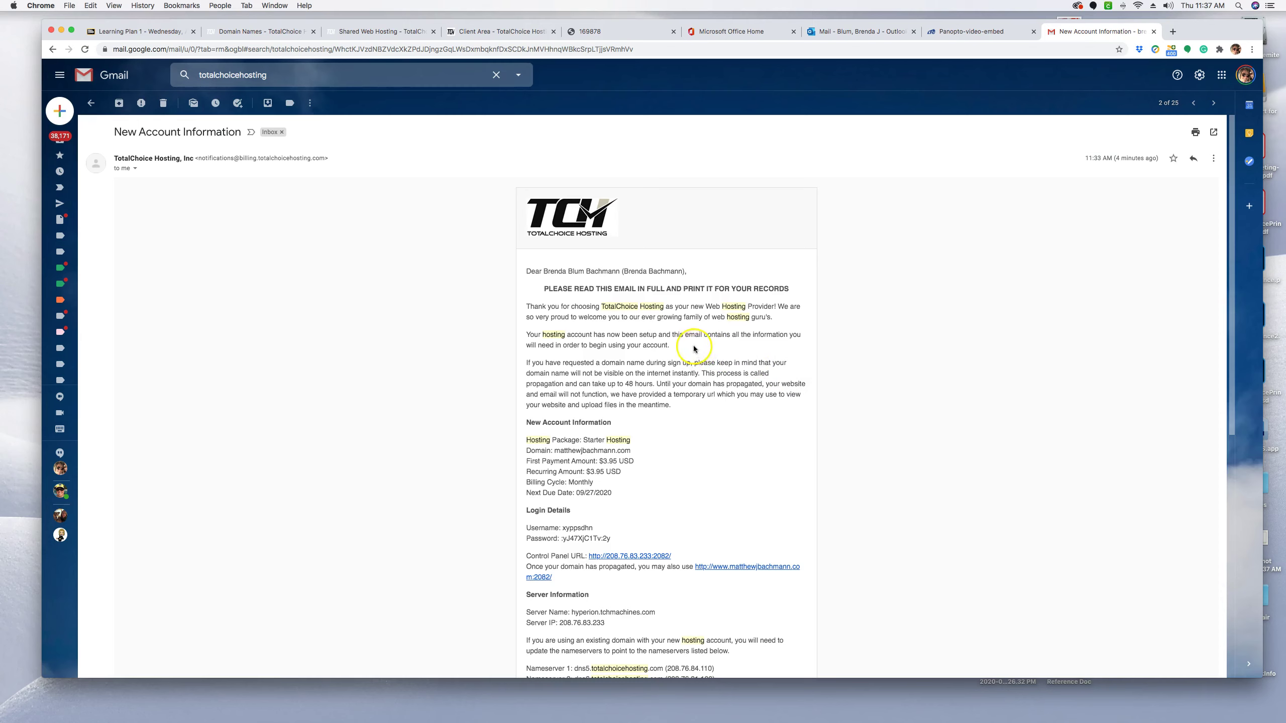
scroll(681, 337, "down", 2)
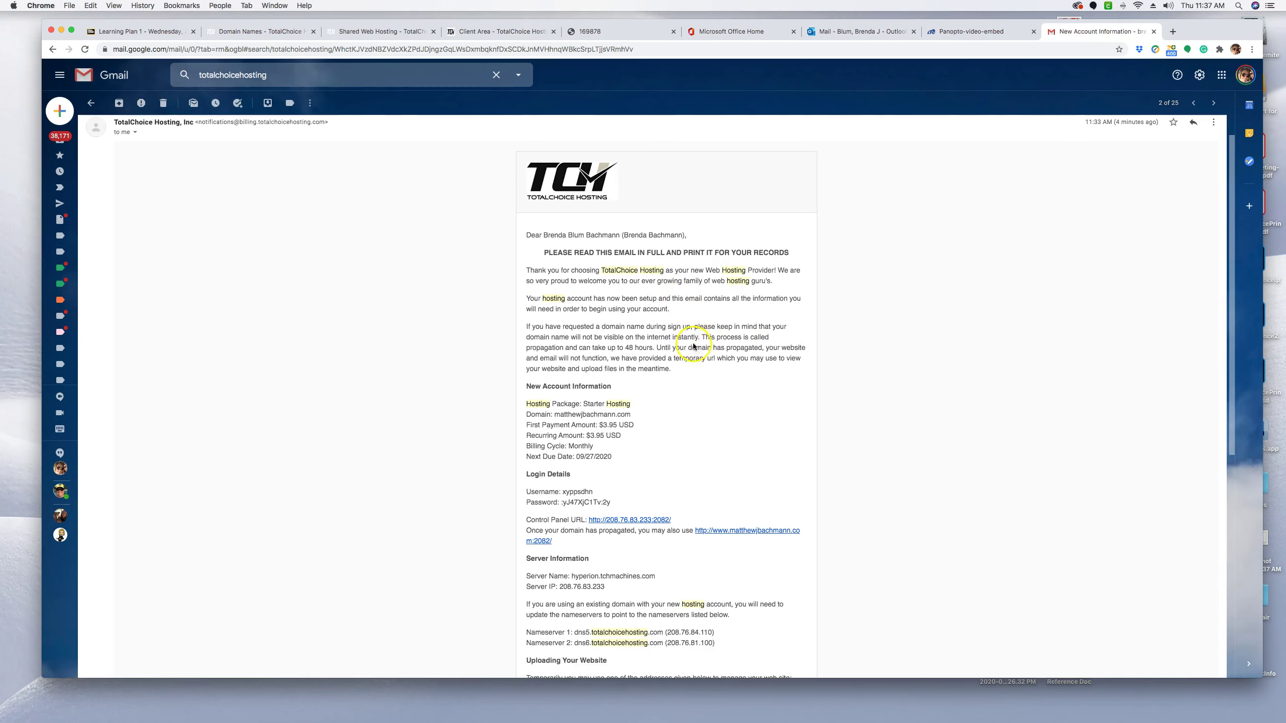
scroll(713, 398, "down", 3)
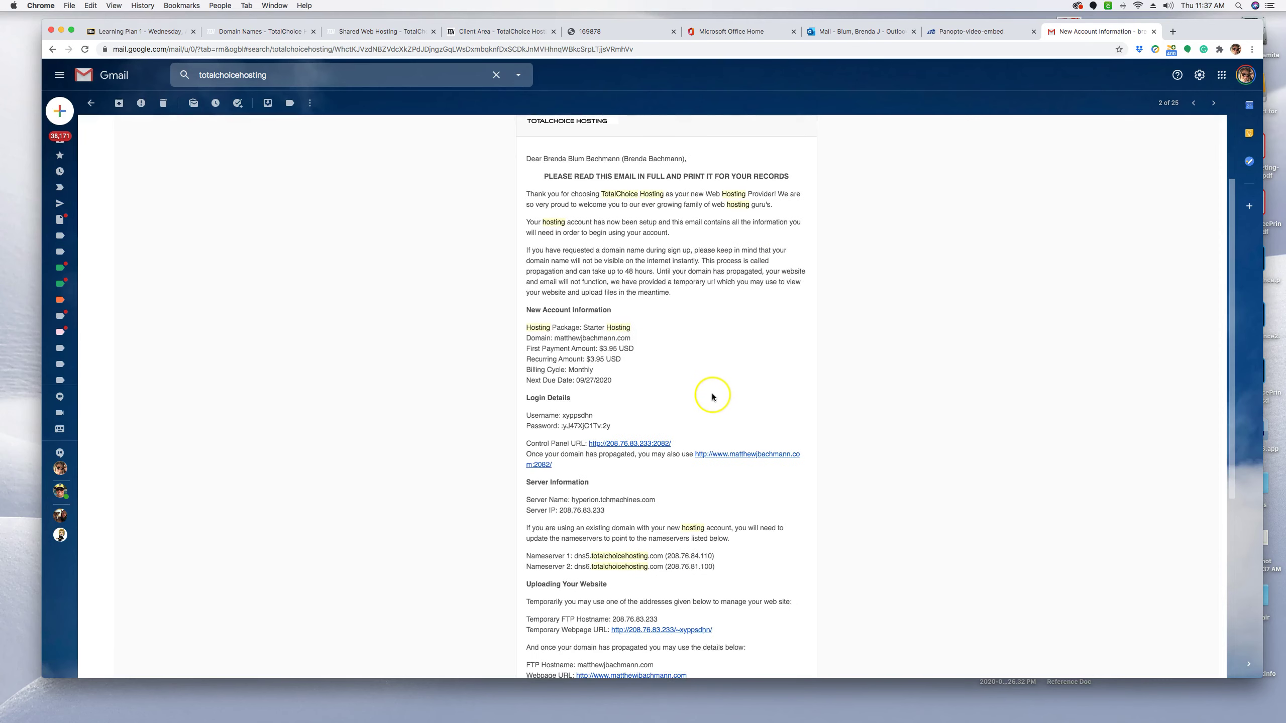
scroll(713, 398, "down", 3)
scroll(708, 397, "up", 5)
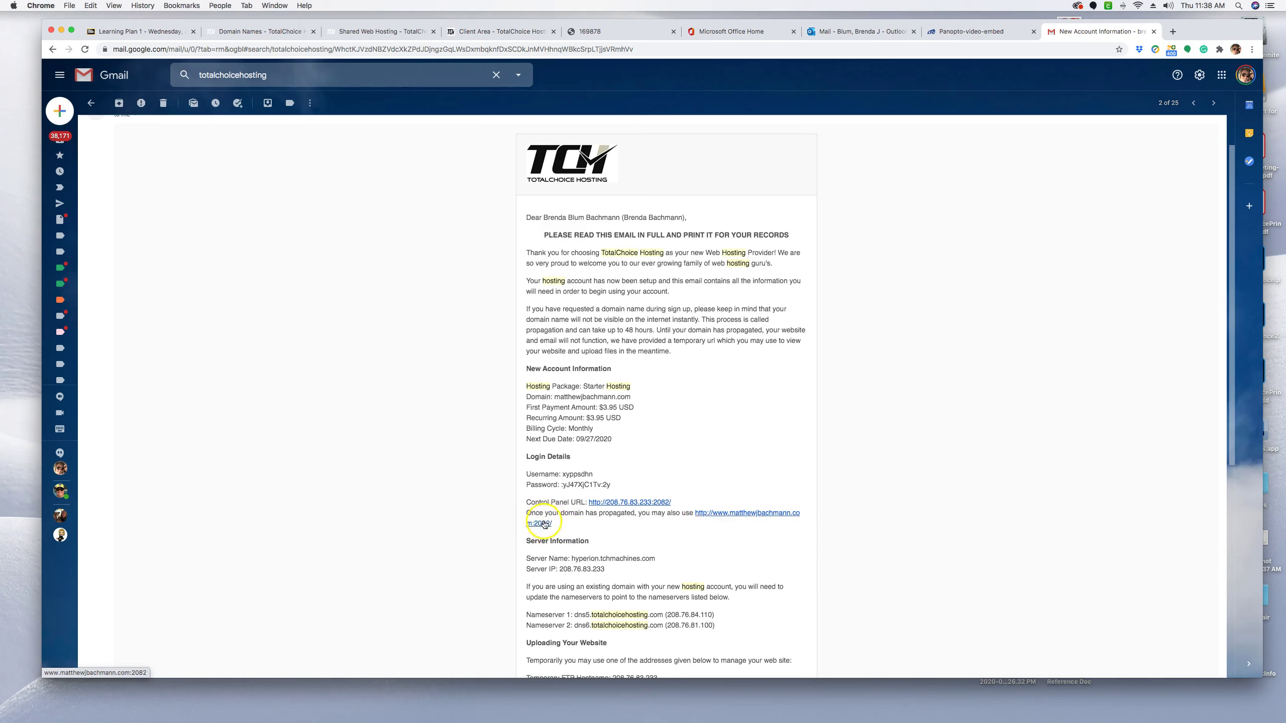
scroll(703, 516, "down", 3)
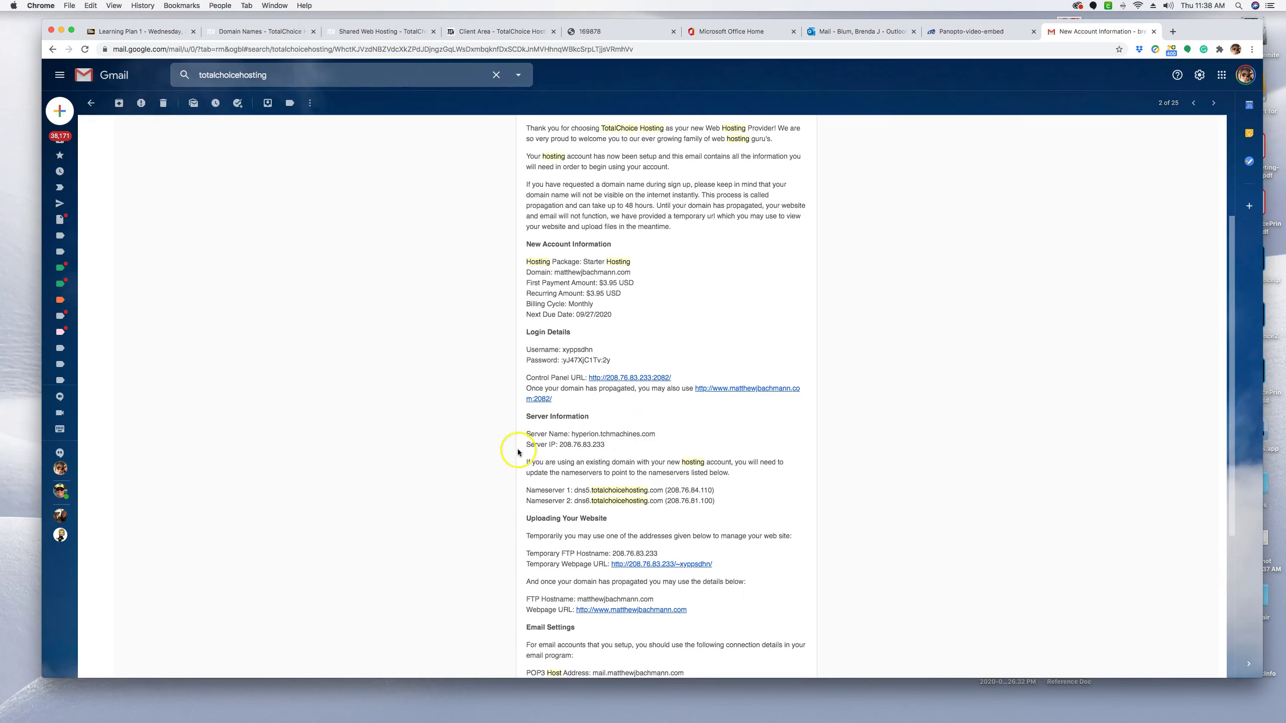
scroll(618, 437, "down", 2)
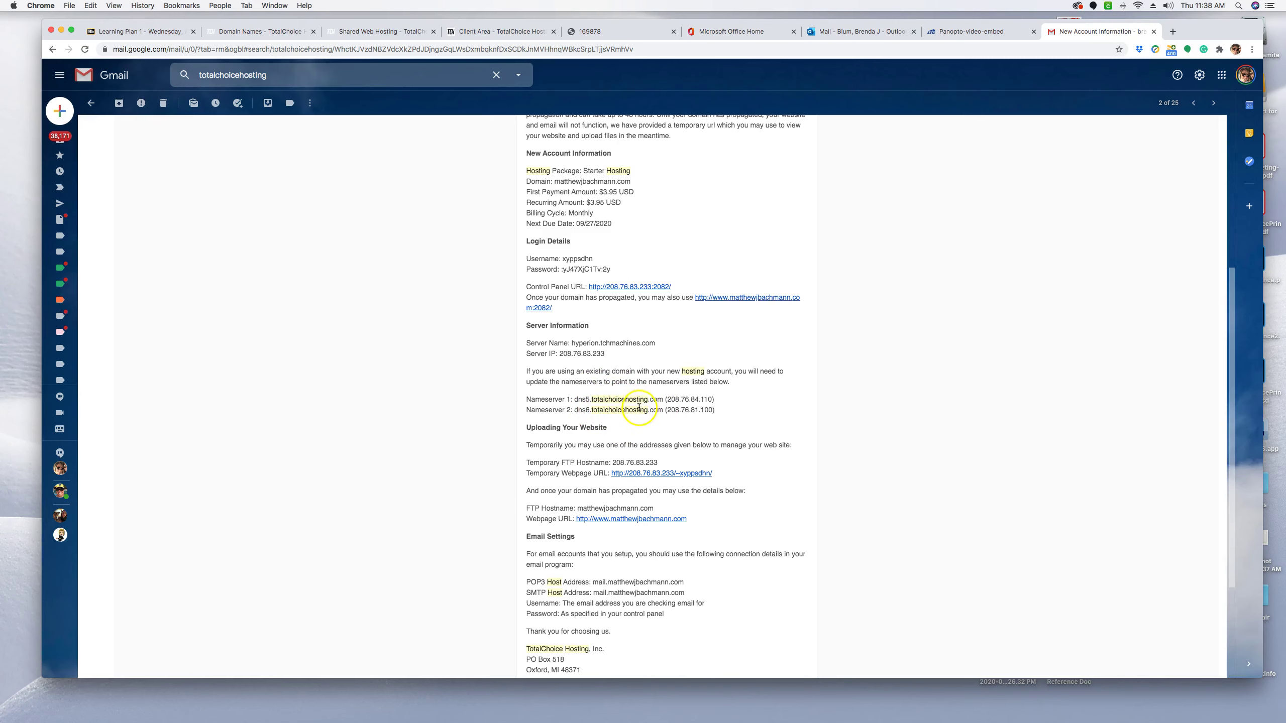
scroll(638, 409, "down", 5)
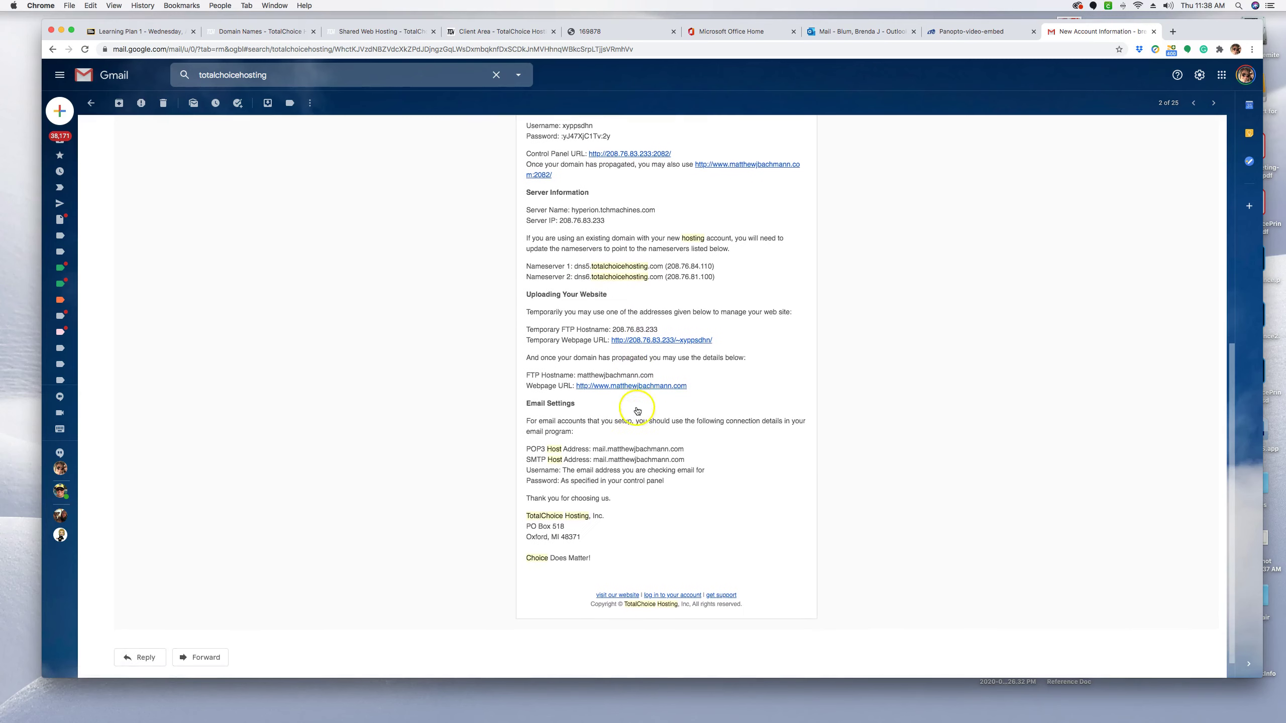
scroll(645, 435, "up", 8)
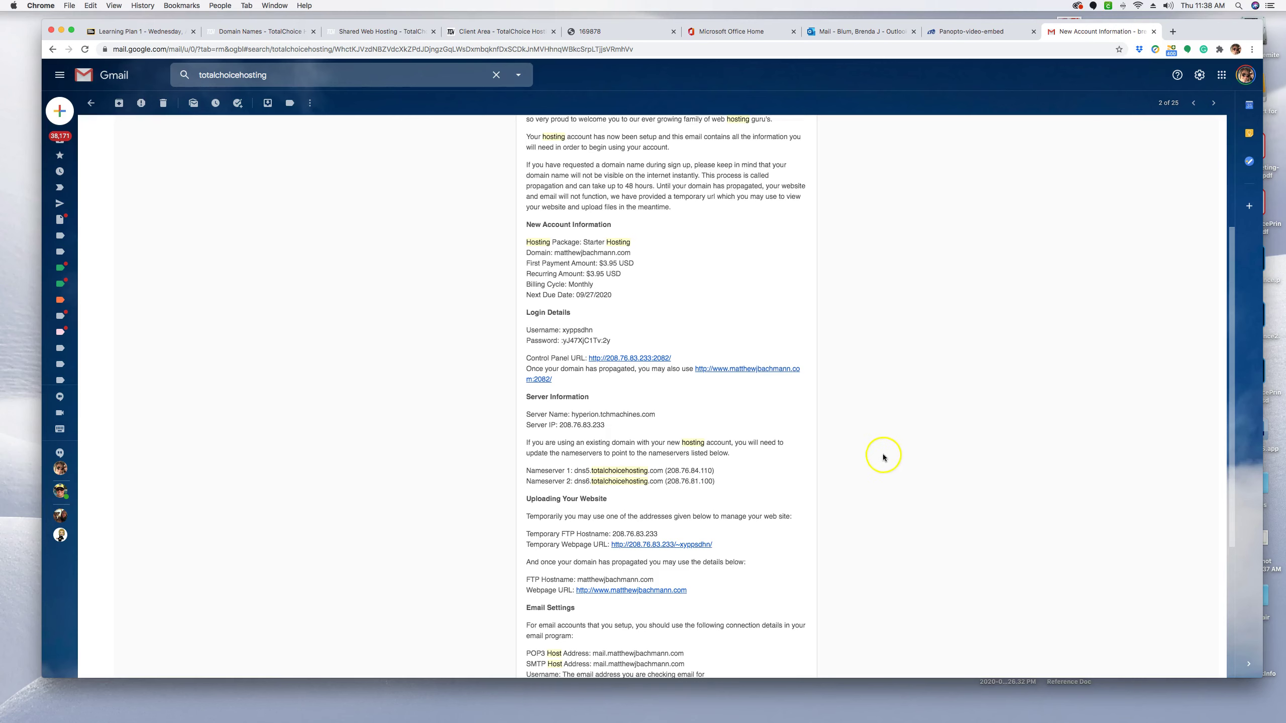
scroll(860, 472, "up", 3)
scroll(872, 478, "up", 2)
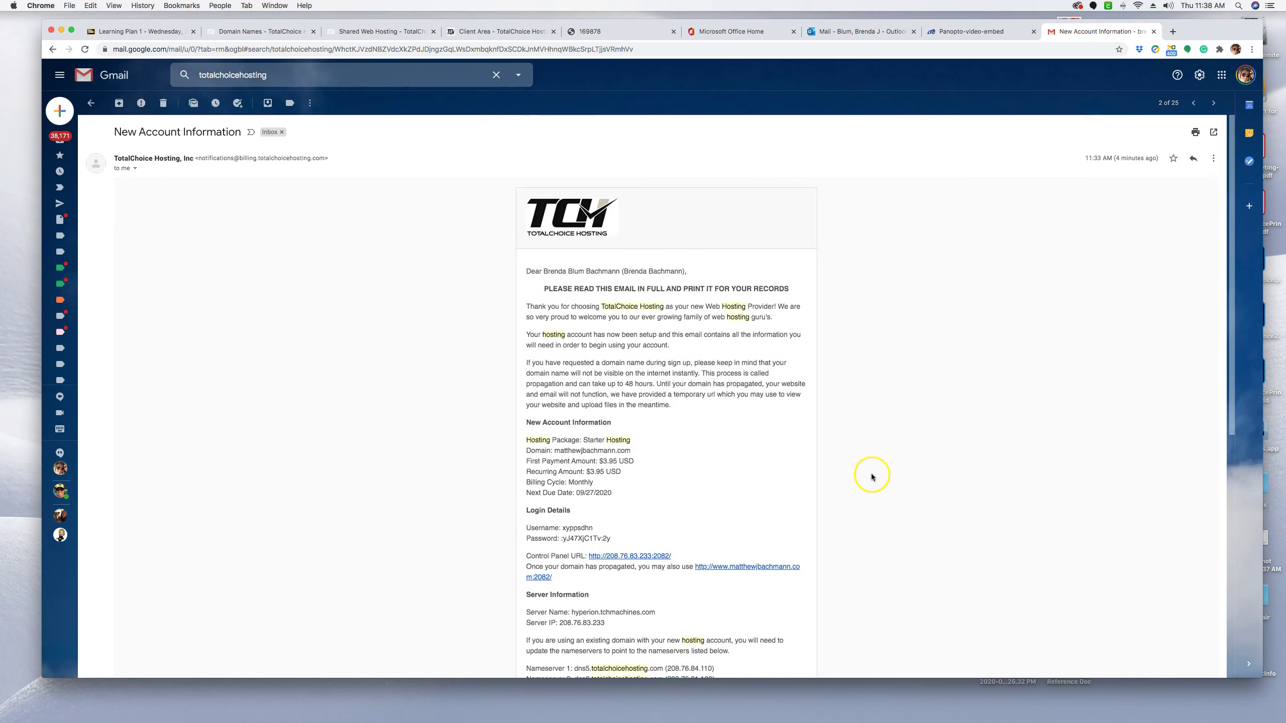